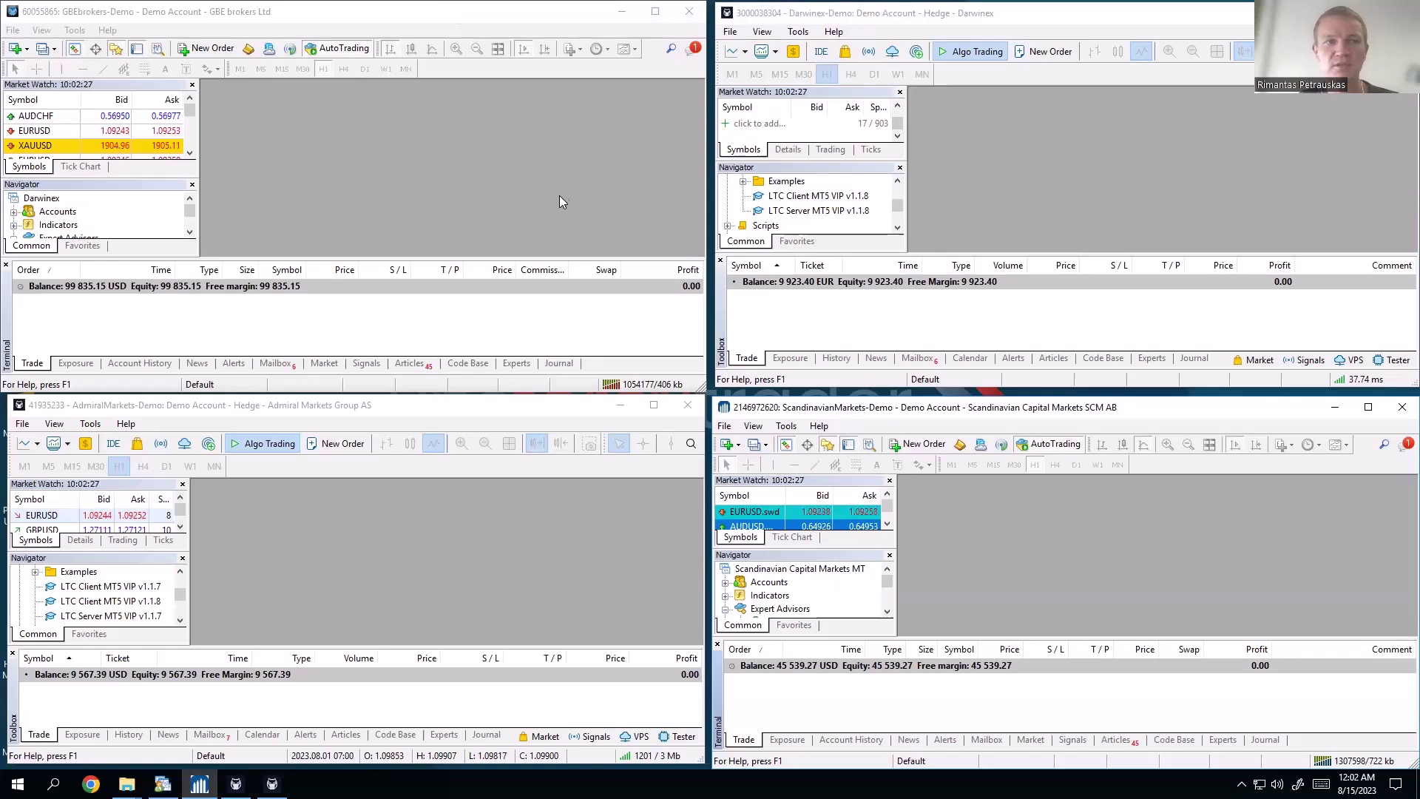
Open a maximized EURUSD H1 chart in the GBE brokers terminal.
left_click(364, 68)
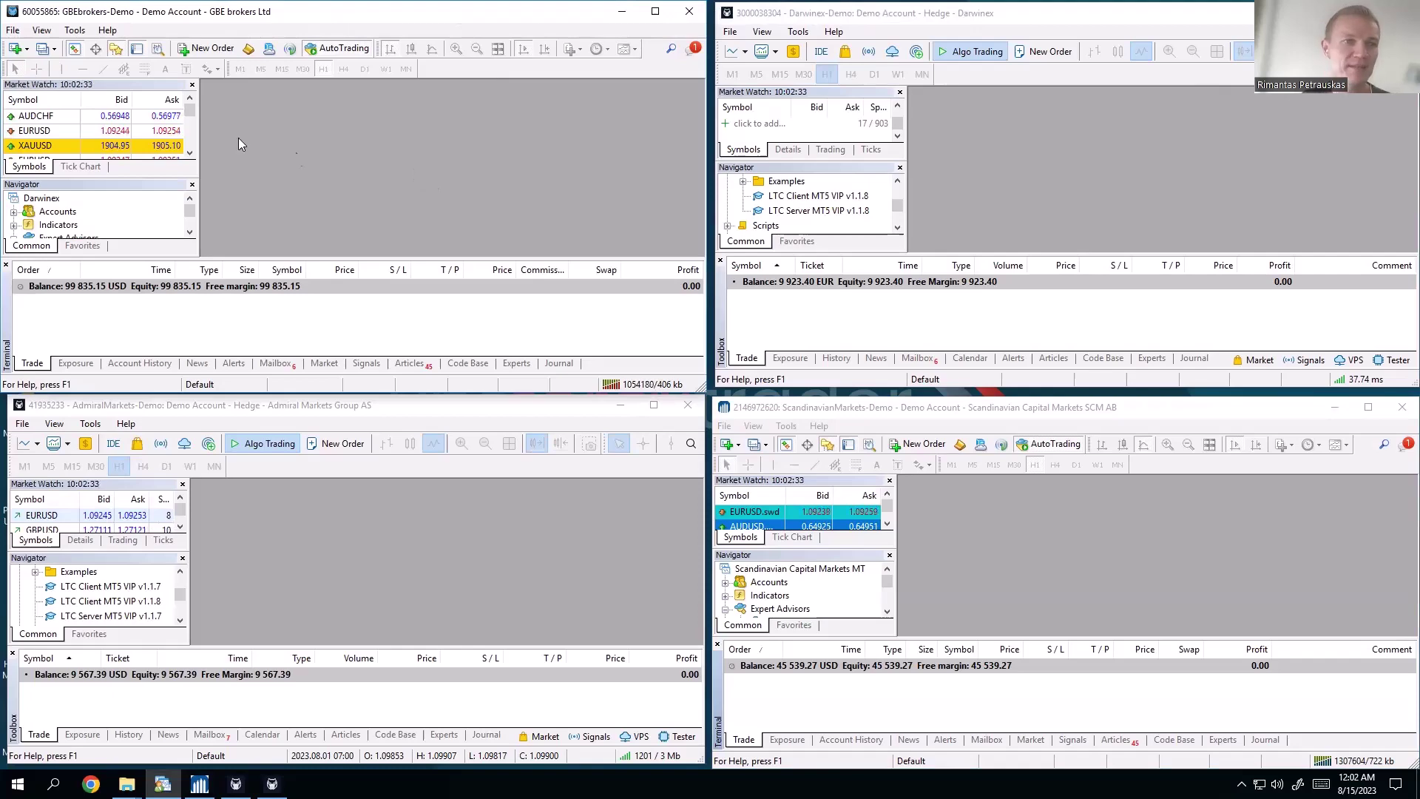
right_click(83, 132)
left_click(118, 154)
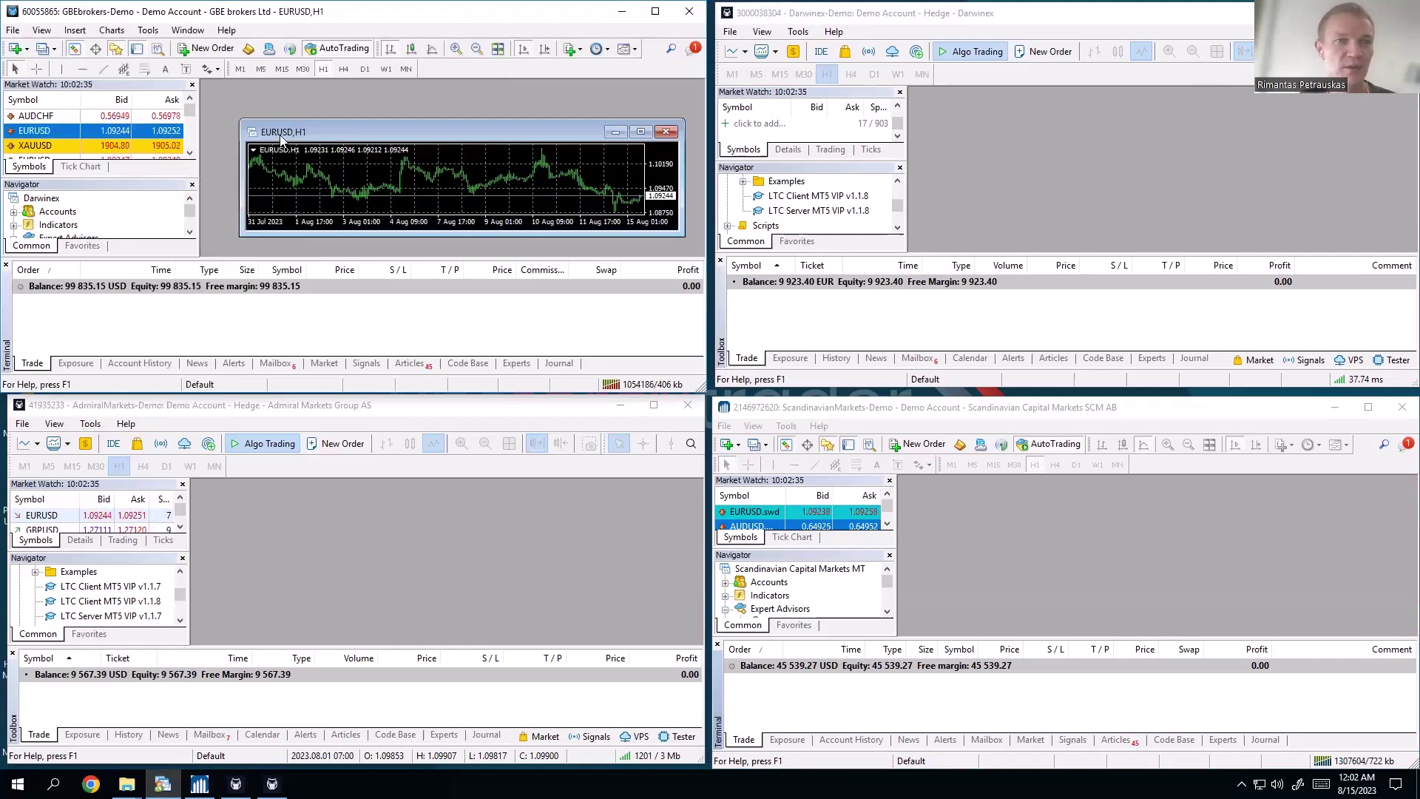
double_click(281, 140)
Run the LTC Server MT4 VIP v2.9.9h expert on the chart as My Master Account.
left_click(187, 233)
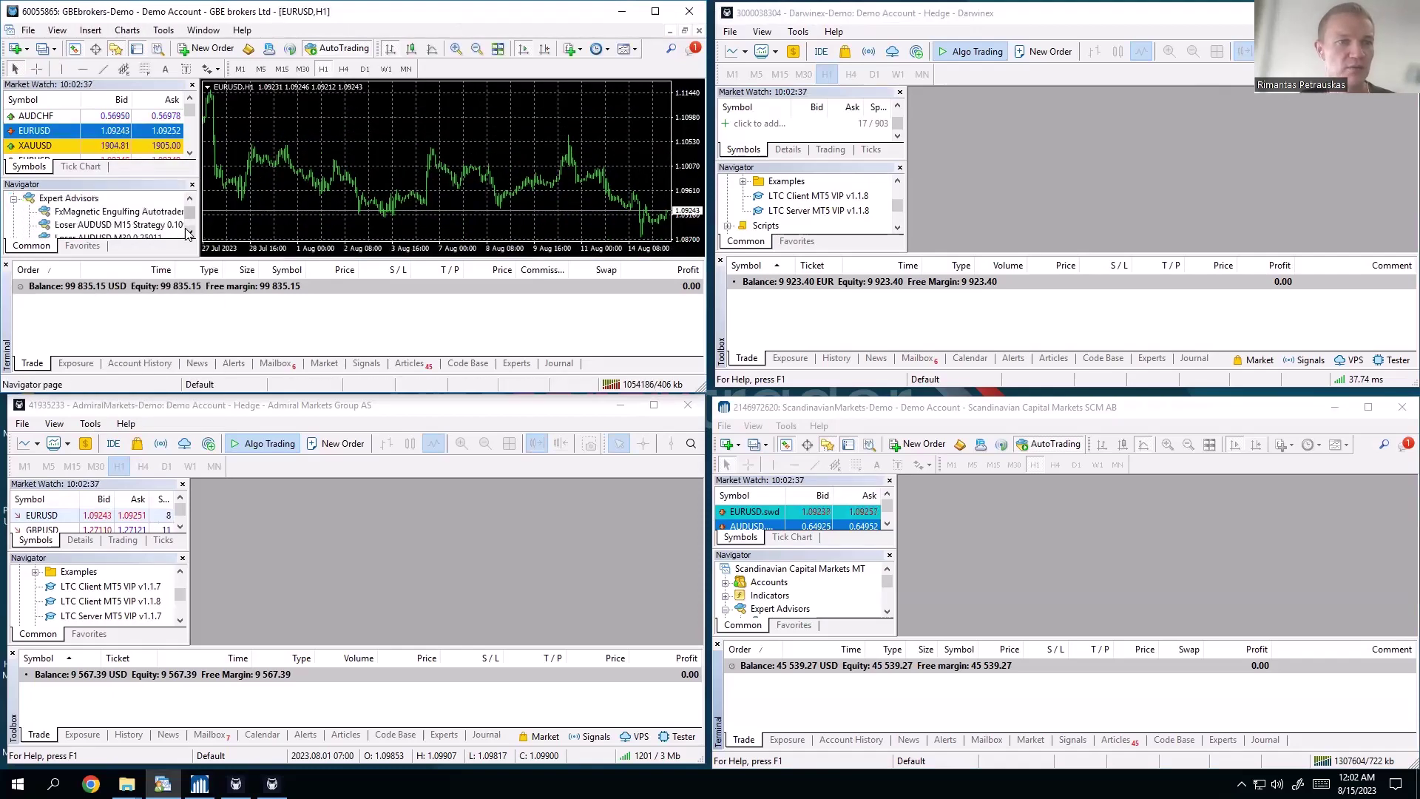
scroll(140, 221, "down", 4)
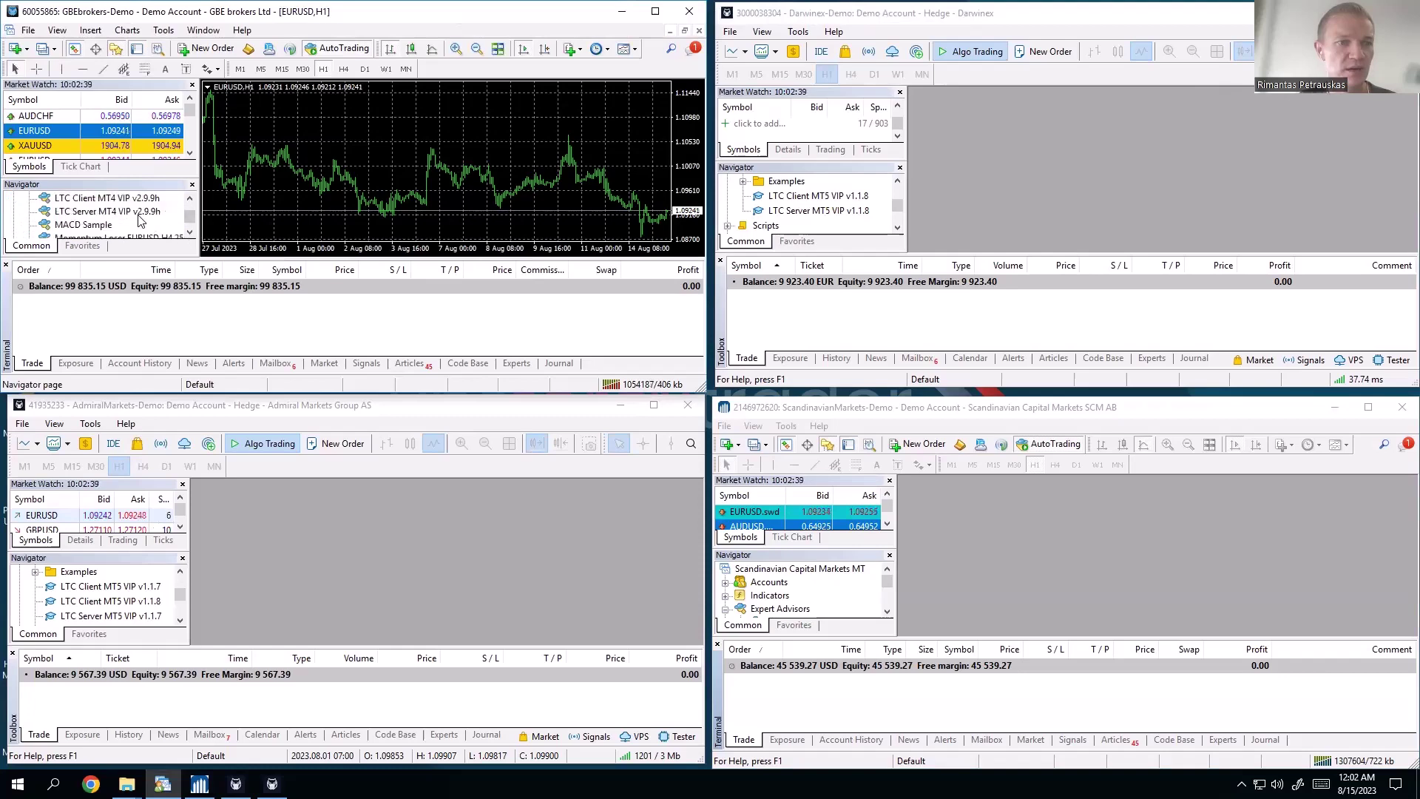
double_click(139, 213)
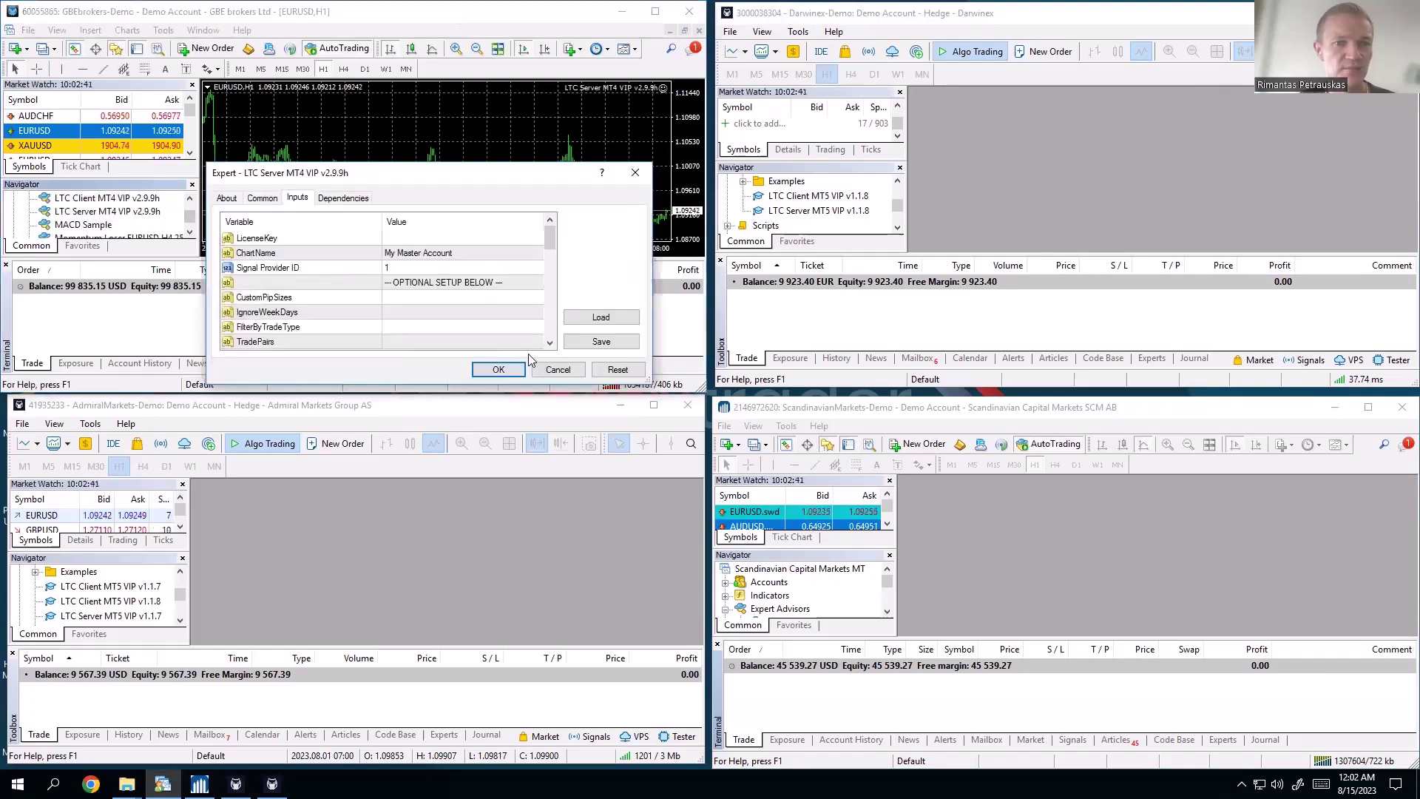
left_click(518, 368)
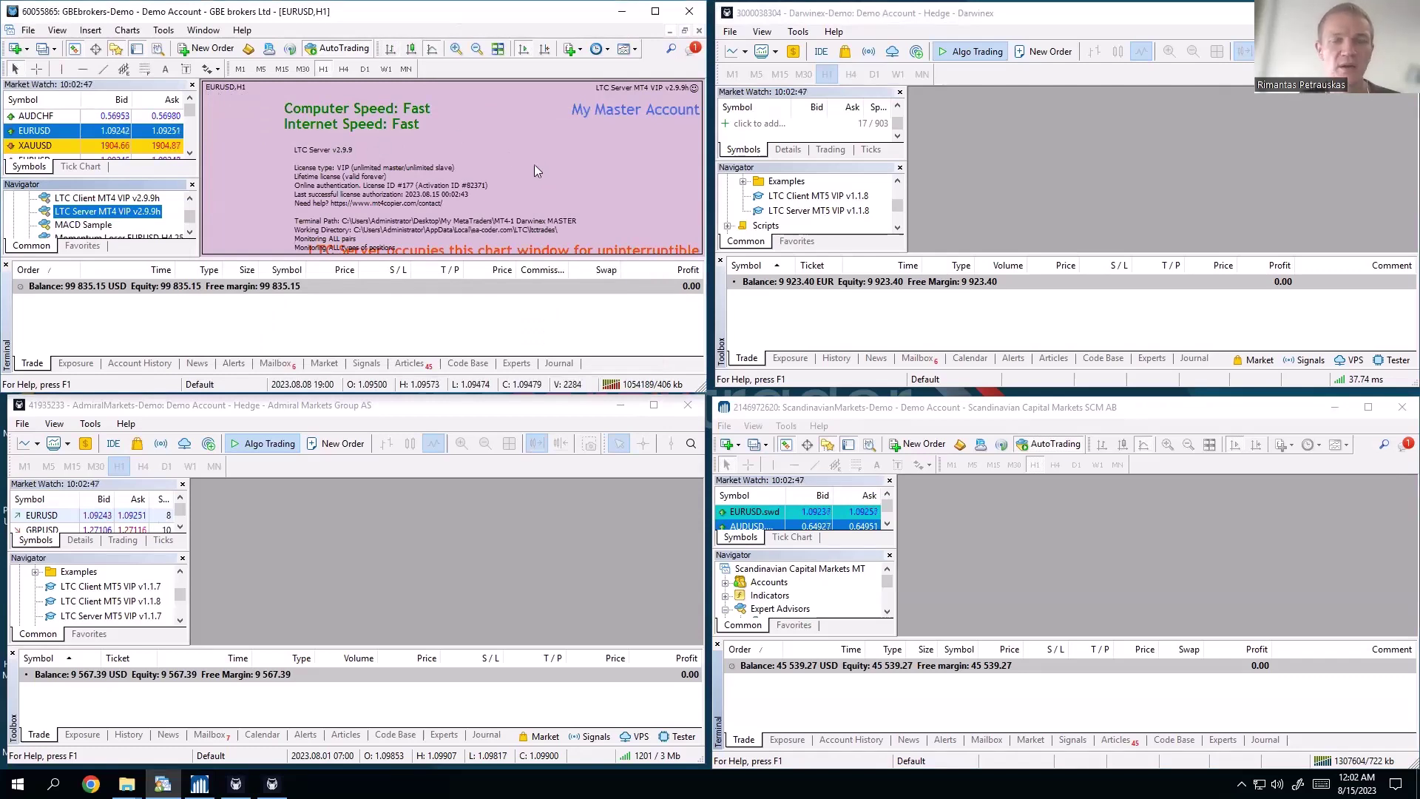
left_click(953, 207)
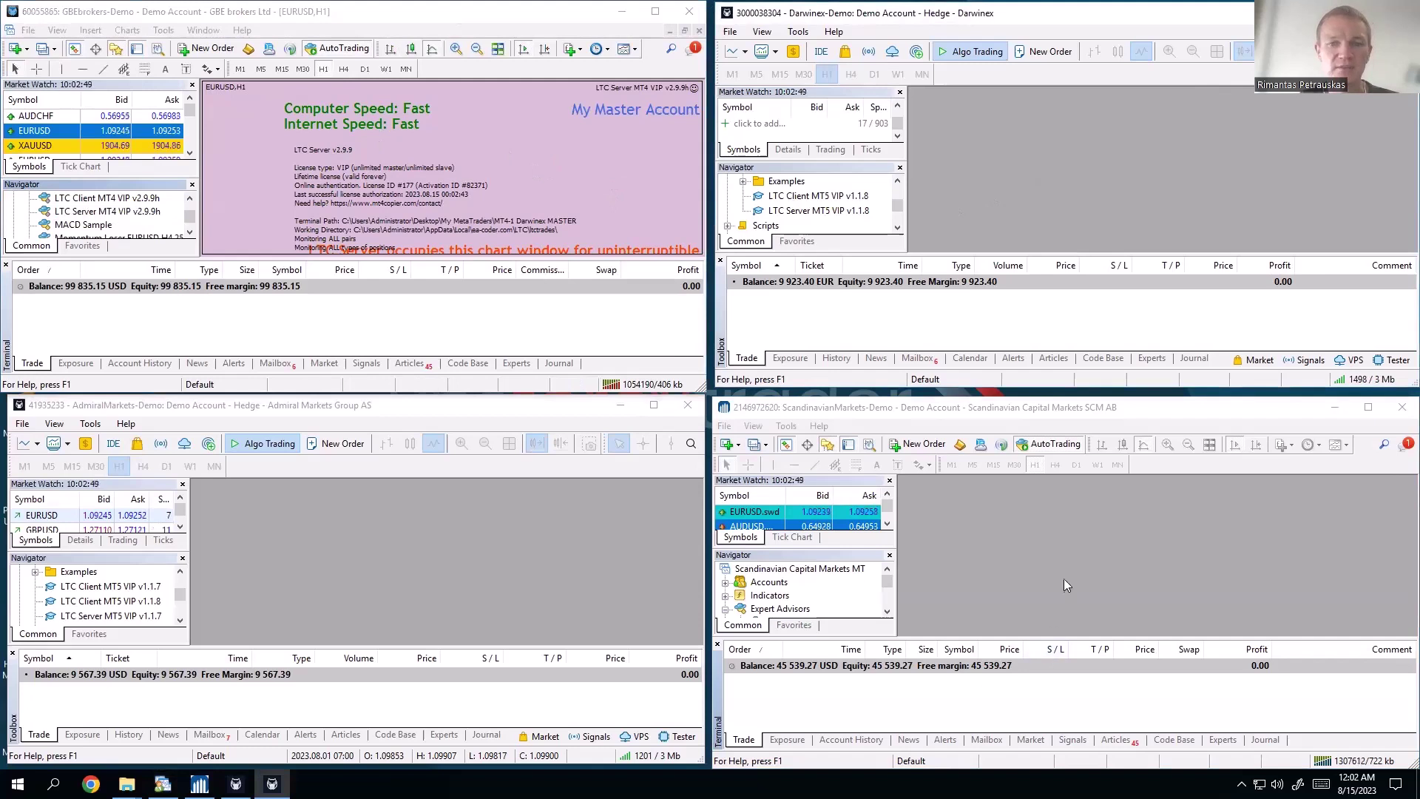
Open a new EURUSD H1 chart in the Darwinex terminal.
left_click(547, 578)
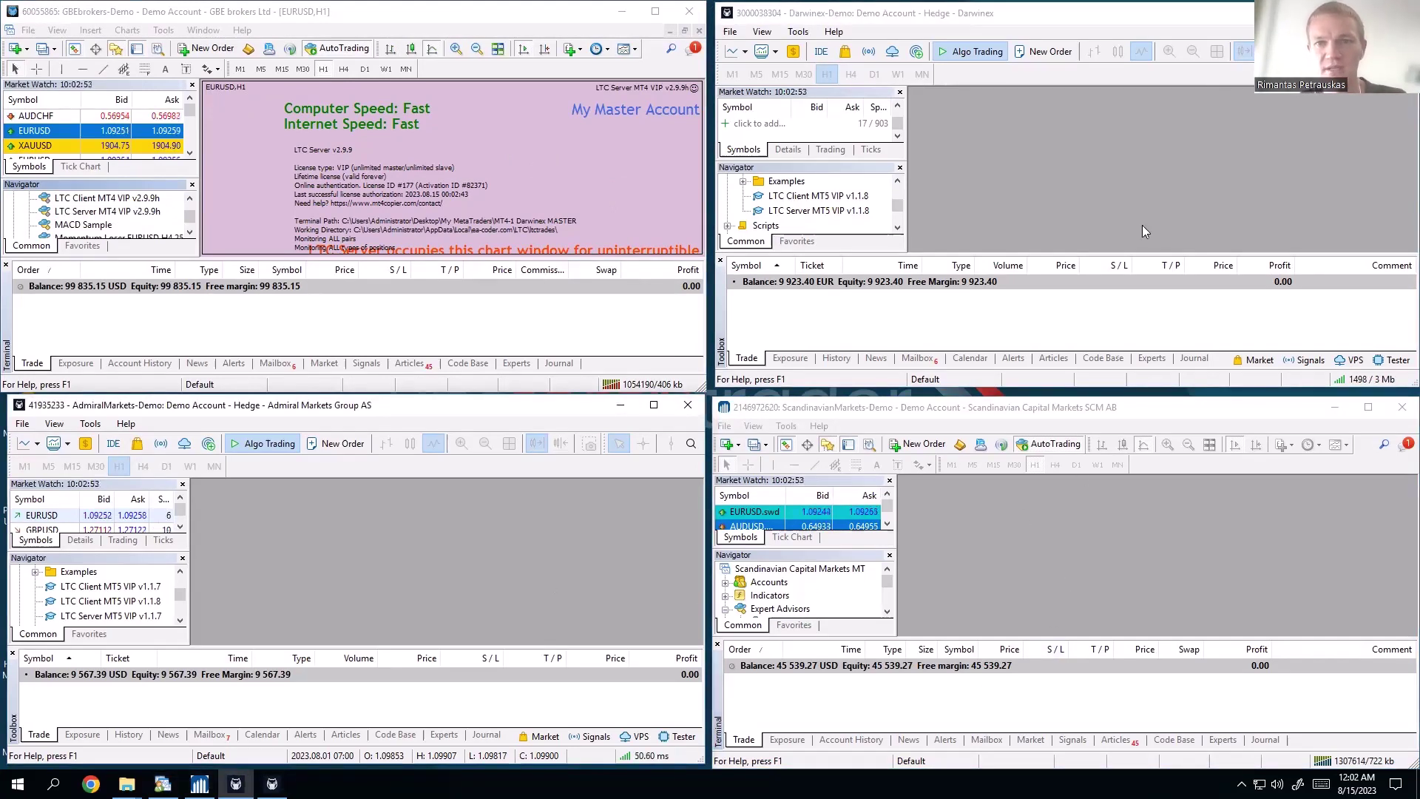
left_click(1098, 207)
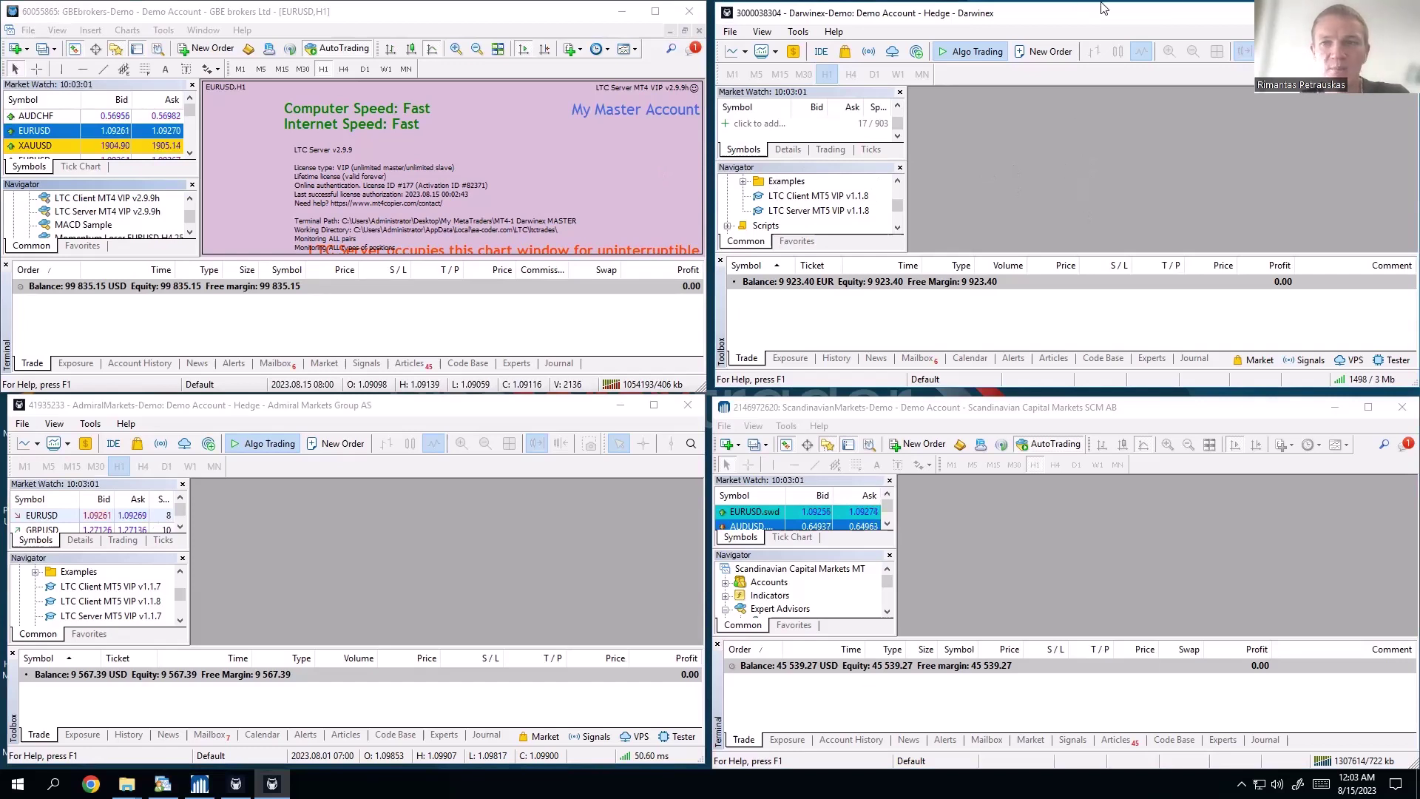
left_click(898, 107)
left_click(898, 107)
left_click(899, 107)
left_click(898, 107)
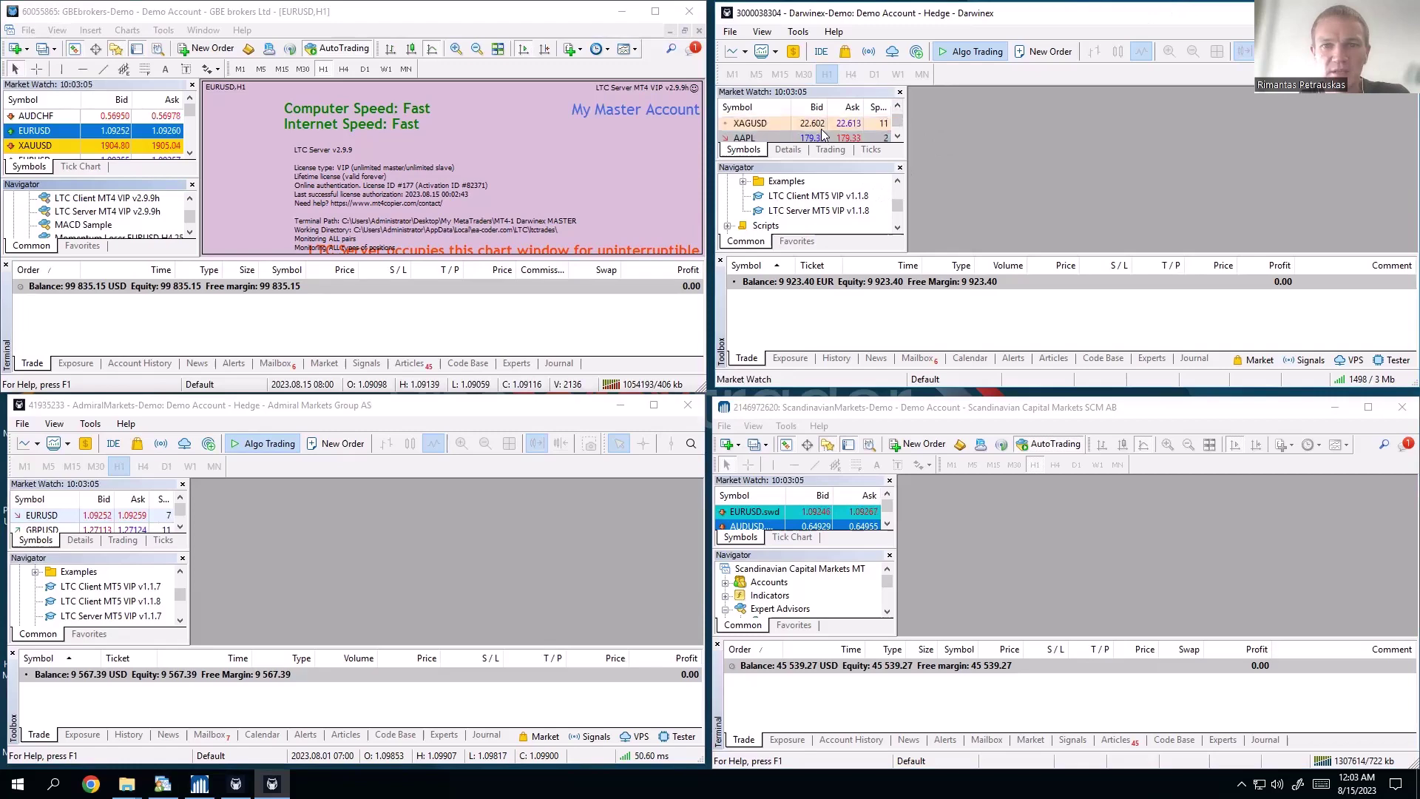
right_click(840, 129)
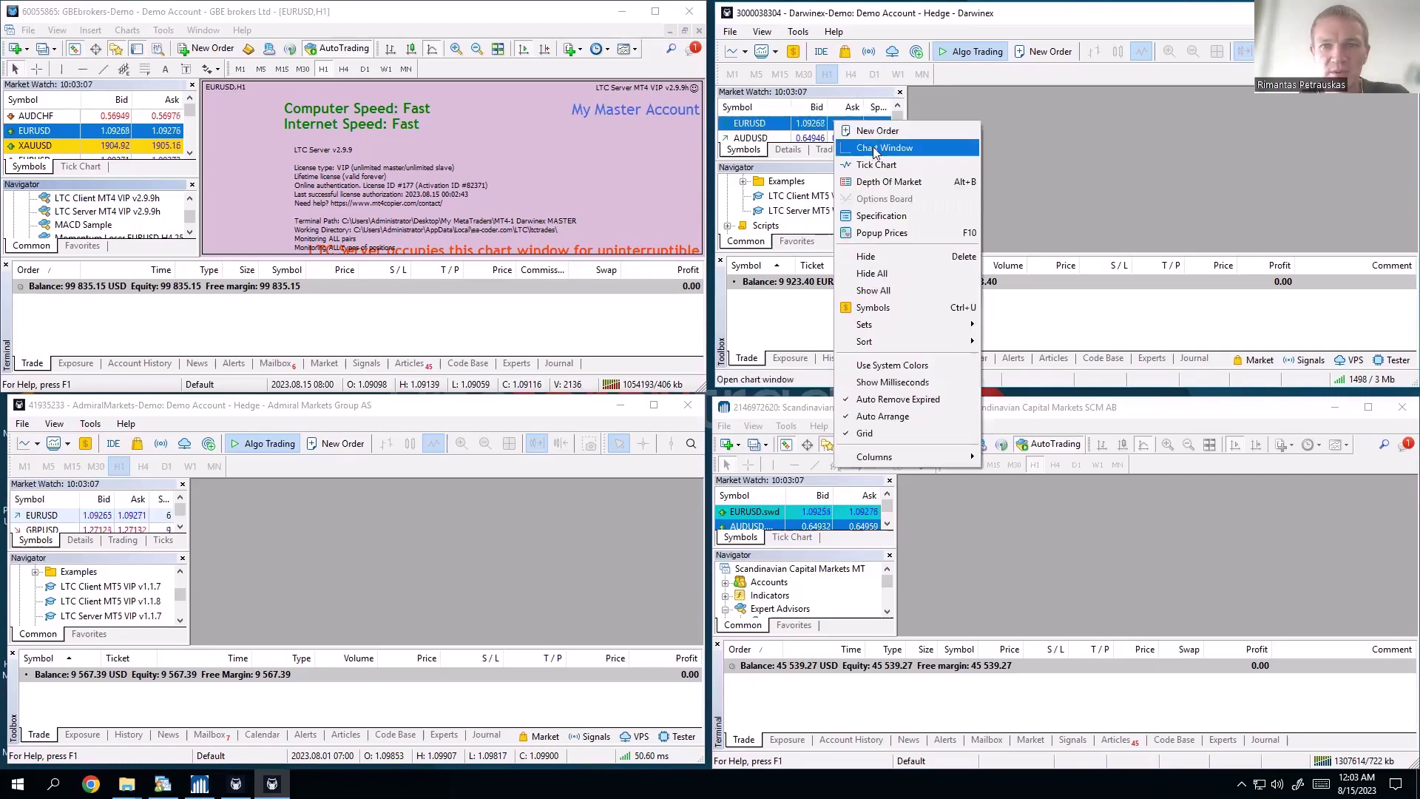
left_click(874, 153)
Attach the LTC Client MT5 VIP v1.1.8 expert to the chart as My Client Account.
left_click_drag(817, 195, 1006, 189)
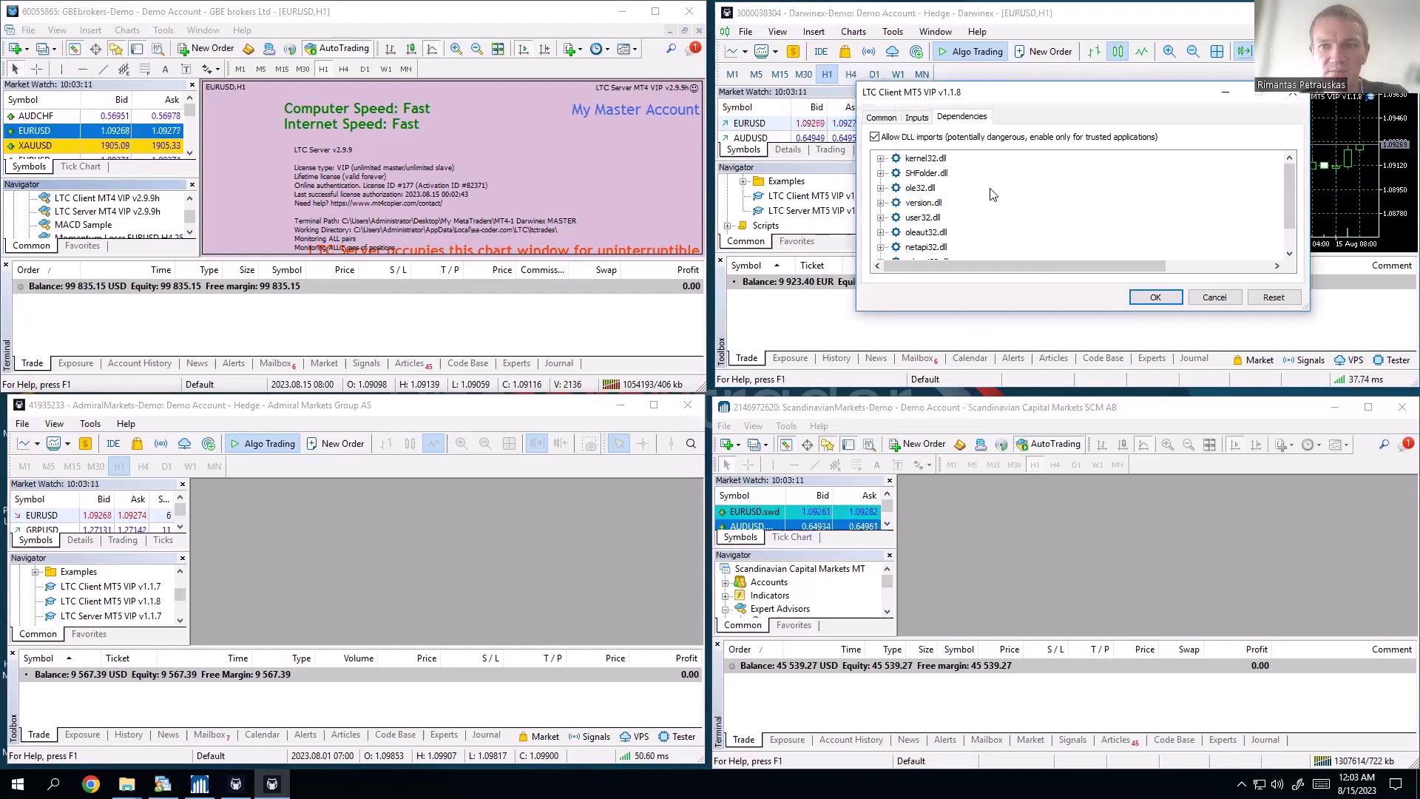
left_click(1156, 297)
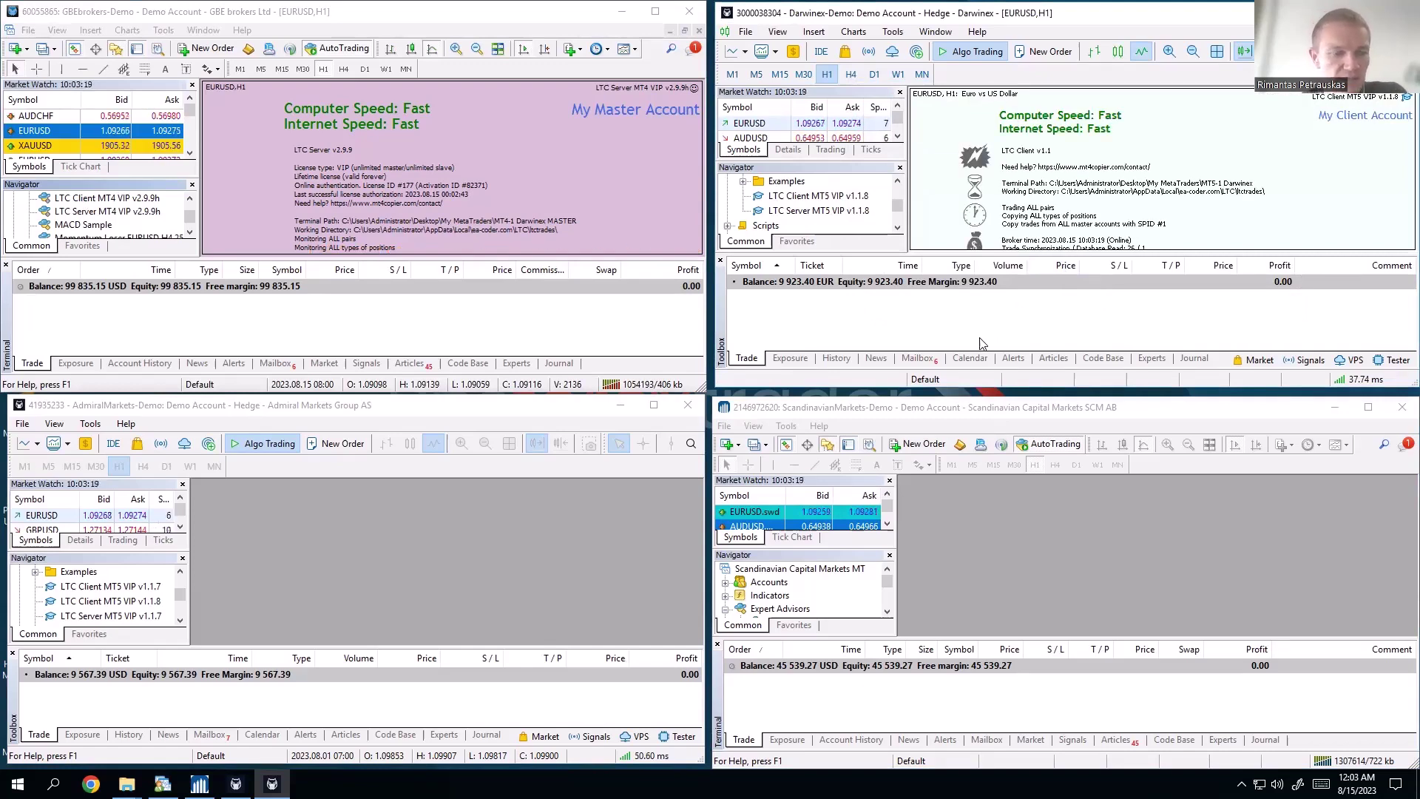
left_click(345, 504)
Open a maximized EURUSD H1 chart in the Admiral Markets terminal.
right_click(96, 522)
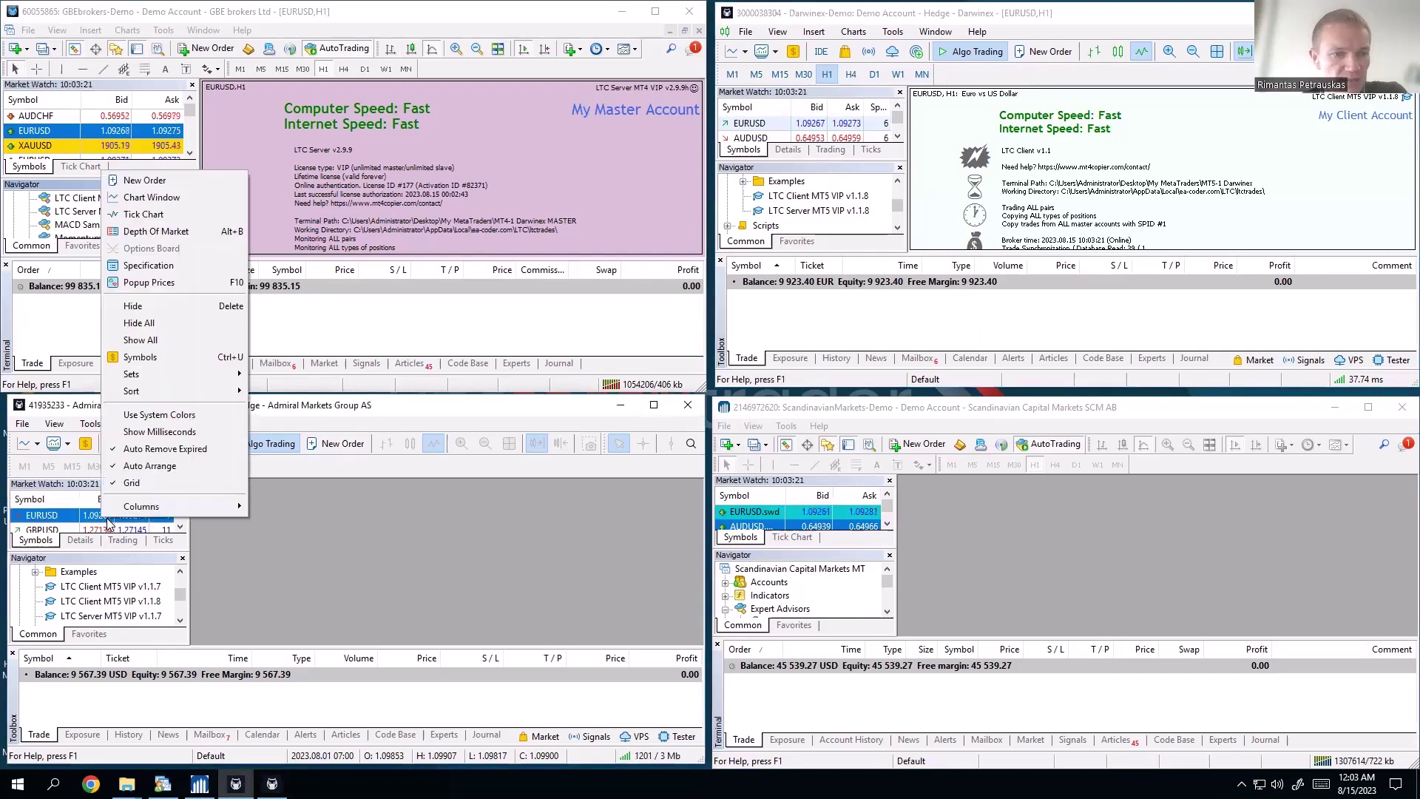
left_click(123, 193)
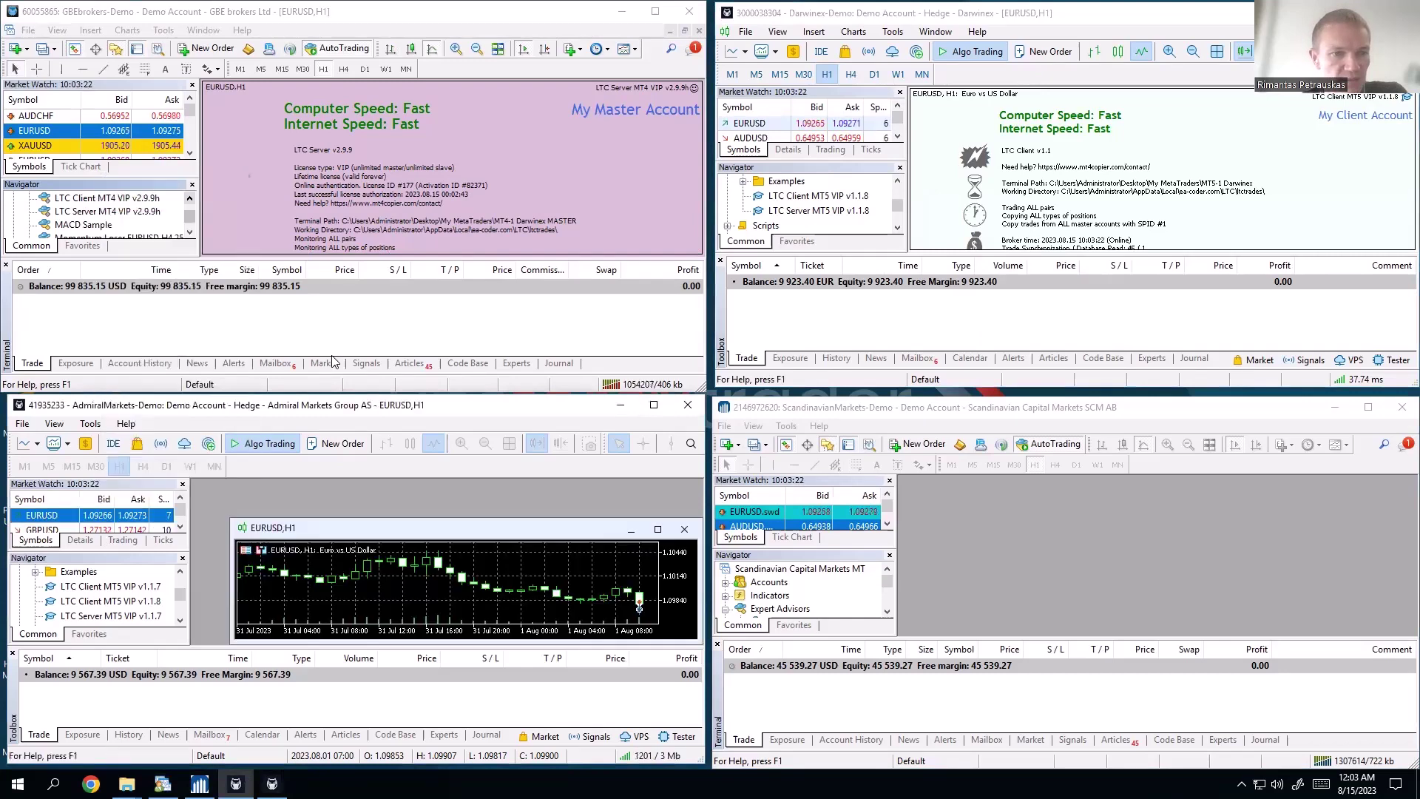
double_click(480, 527)
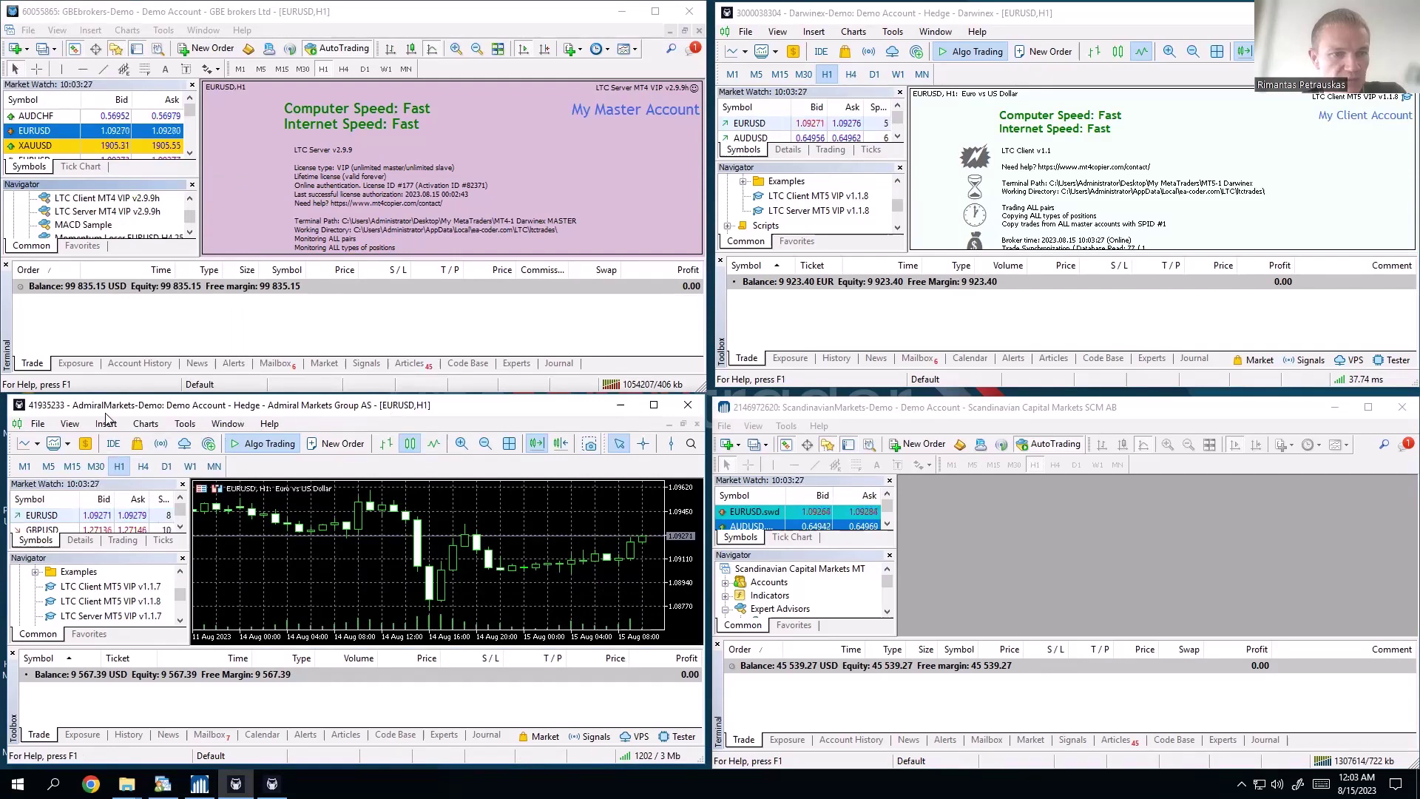
Review the LTC Client MT5 VIP v1.1.8 inputs without attaching, then try dragging it onto the chart.
double_click(131, 602)
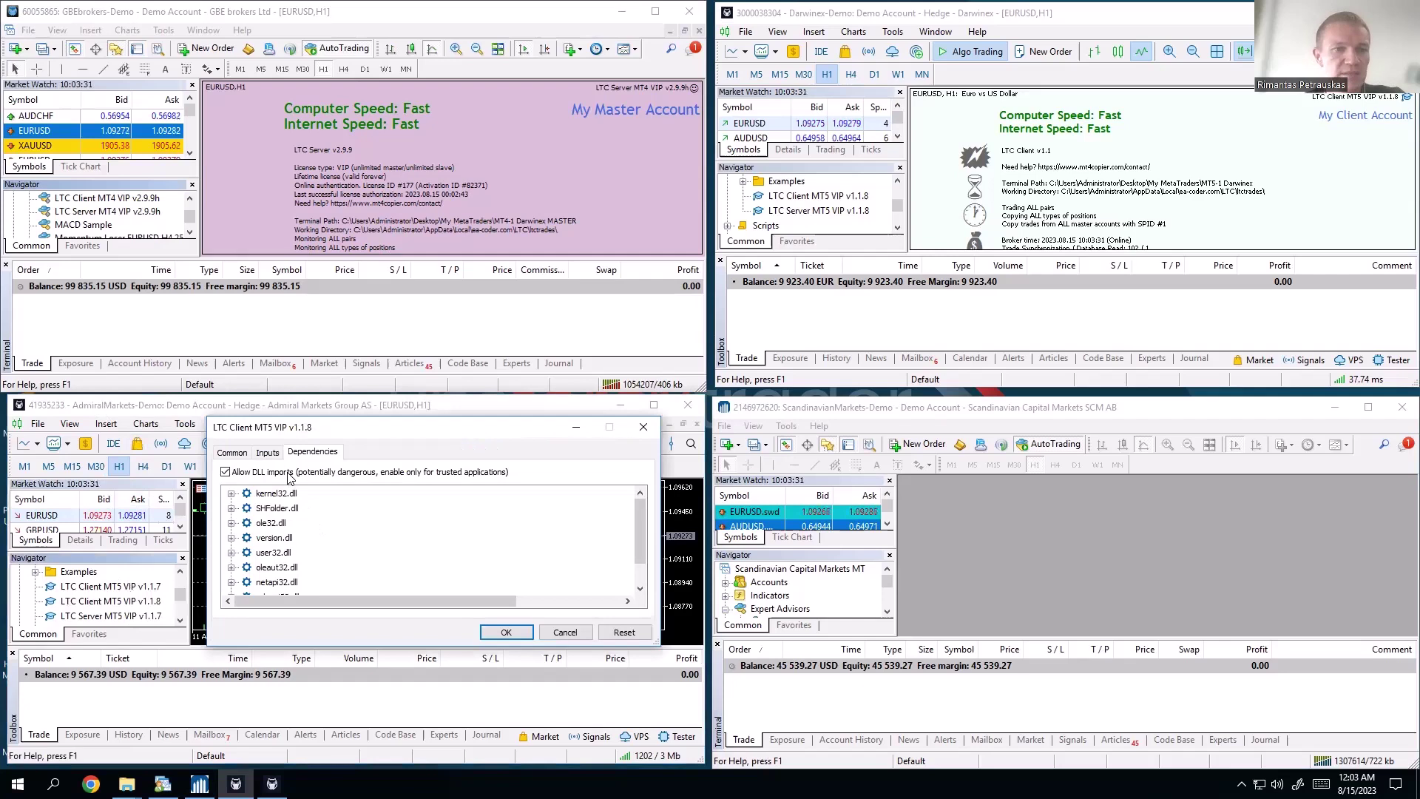
left_click(267, 452)
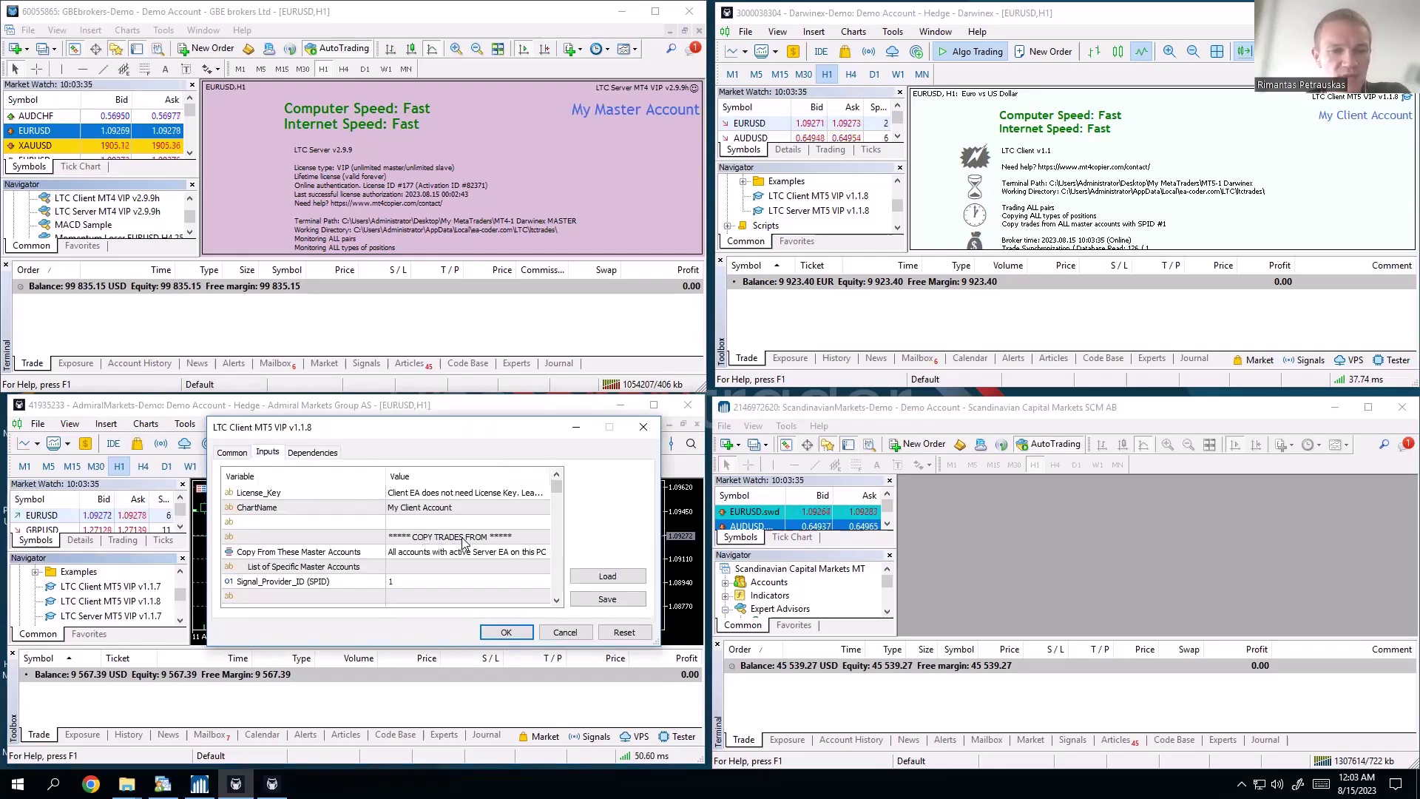
scroll(463, 543, "down", 1)
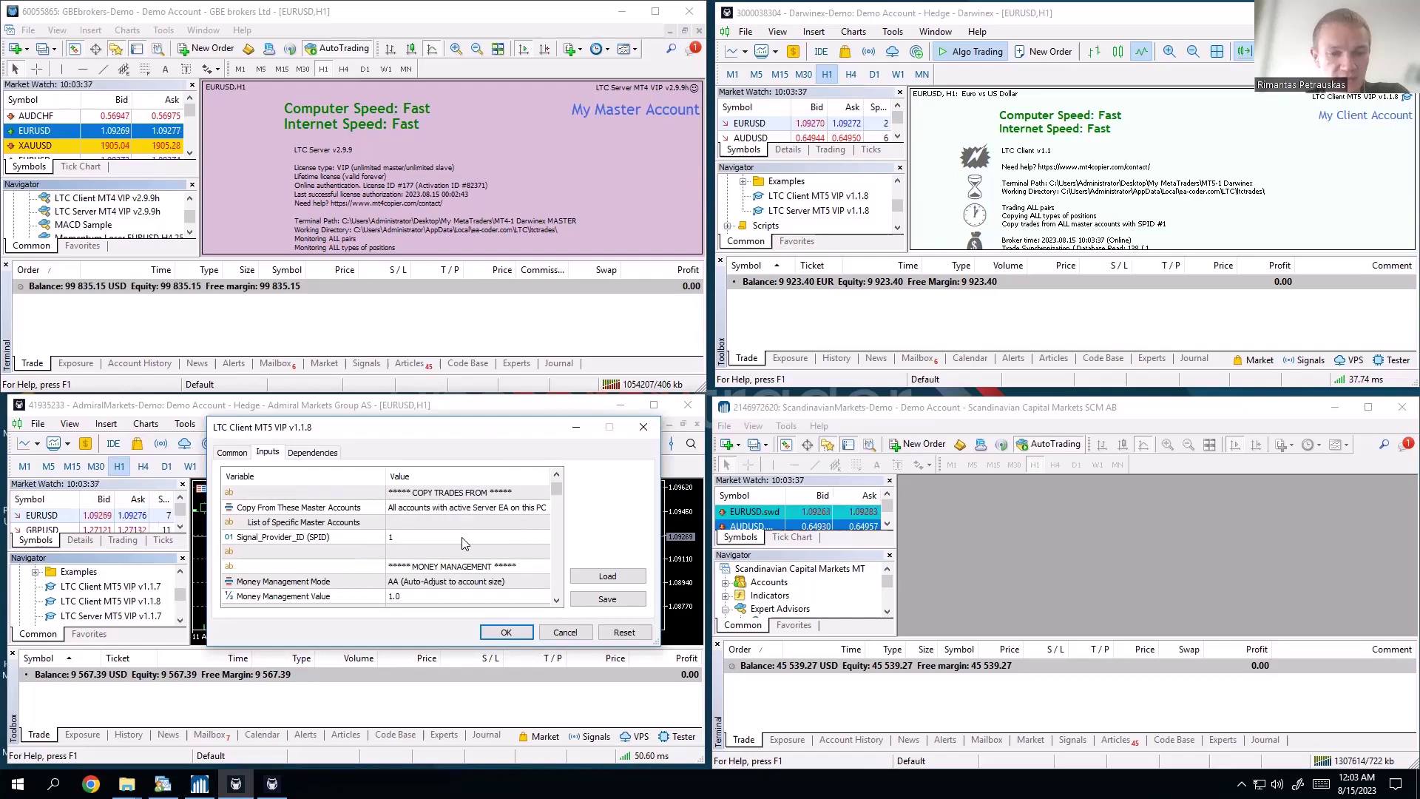
scroll(463, 542, "down", 1)
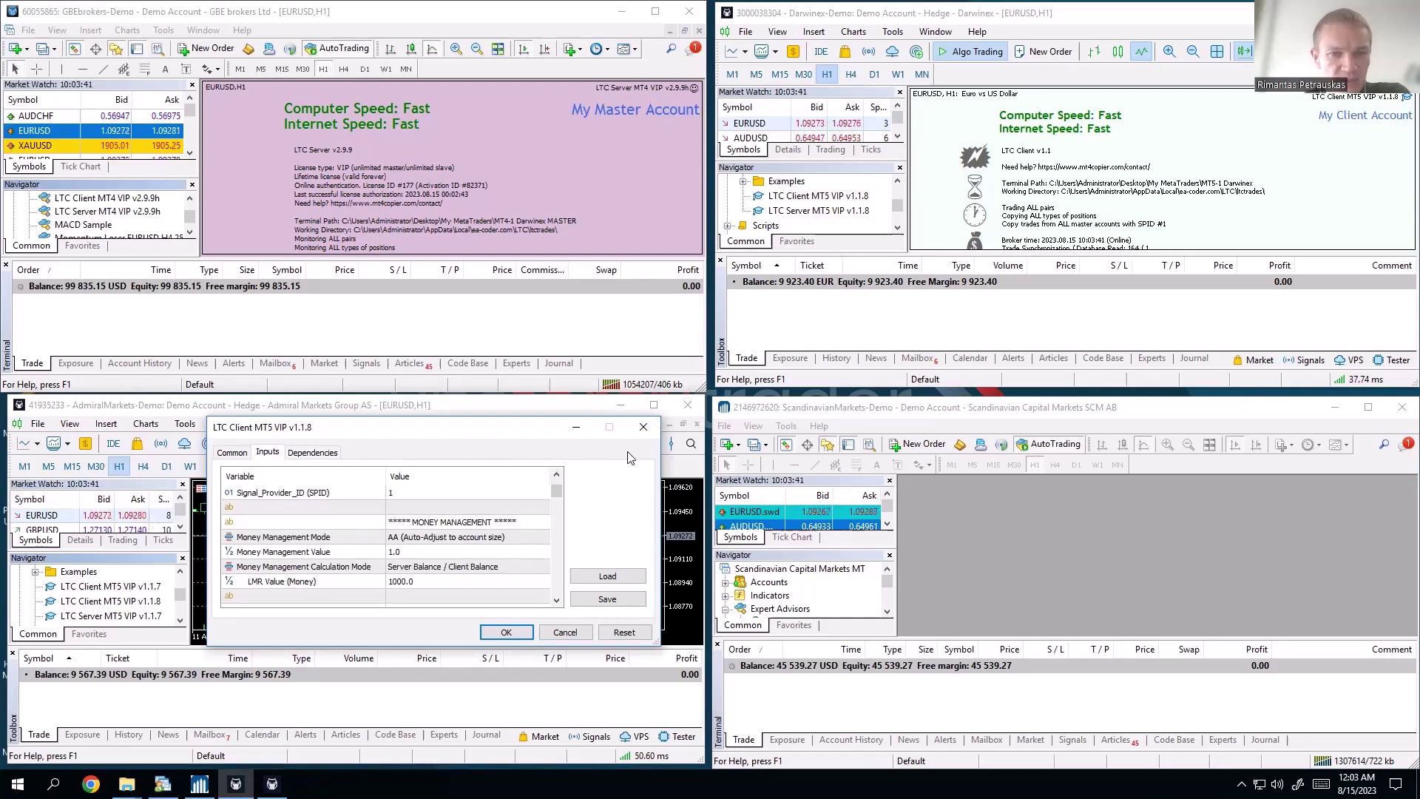
left_click(644, 427)
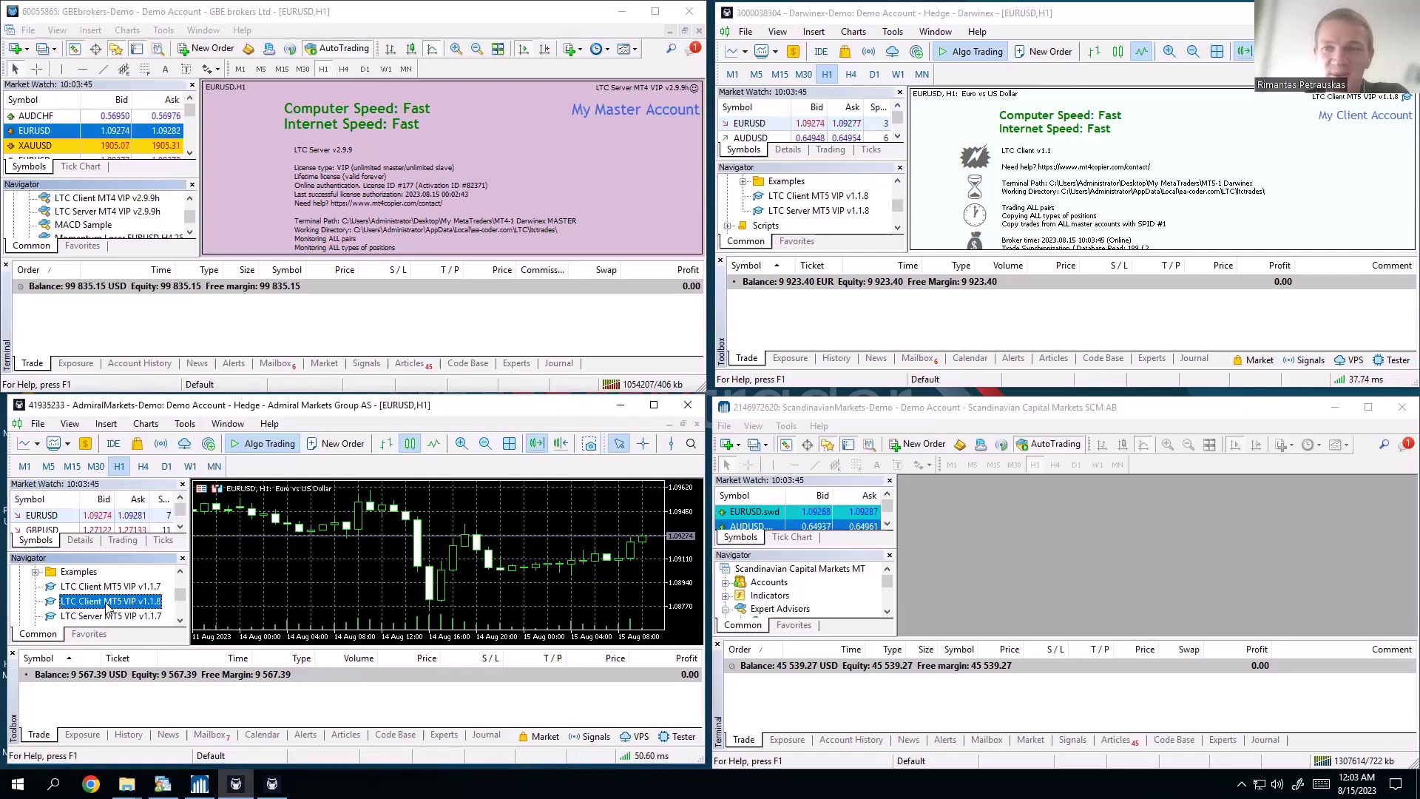
left_click_drag(108, 607, 182, 593)
left_click_drag(370, 574, 151, 597)
Attach the LTC Client MT5 VIP v1.1.8 expert to the Admiral EURUSD chart and show its inputs.
right_click(150, 599)
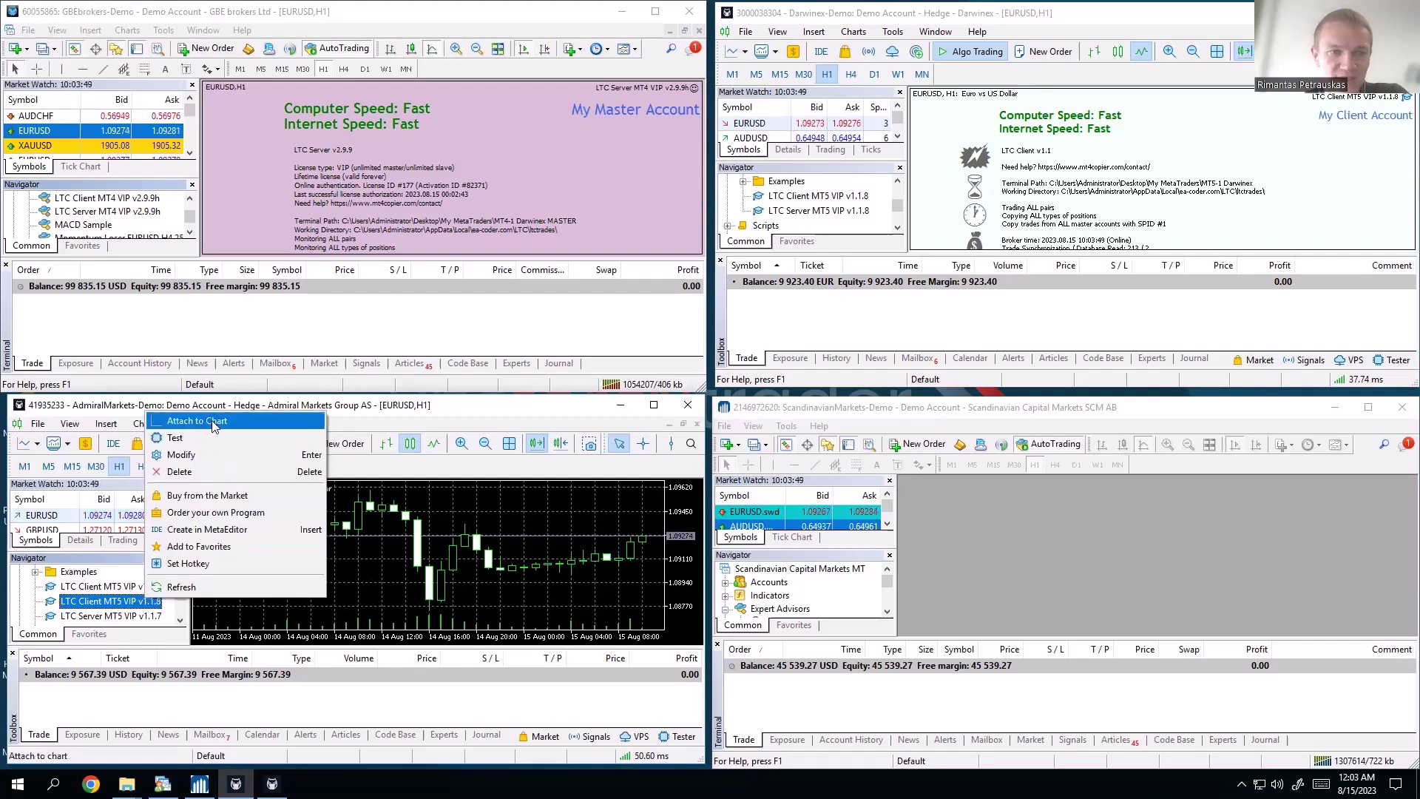
left_click(214, 427)
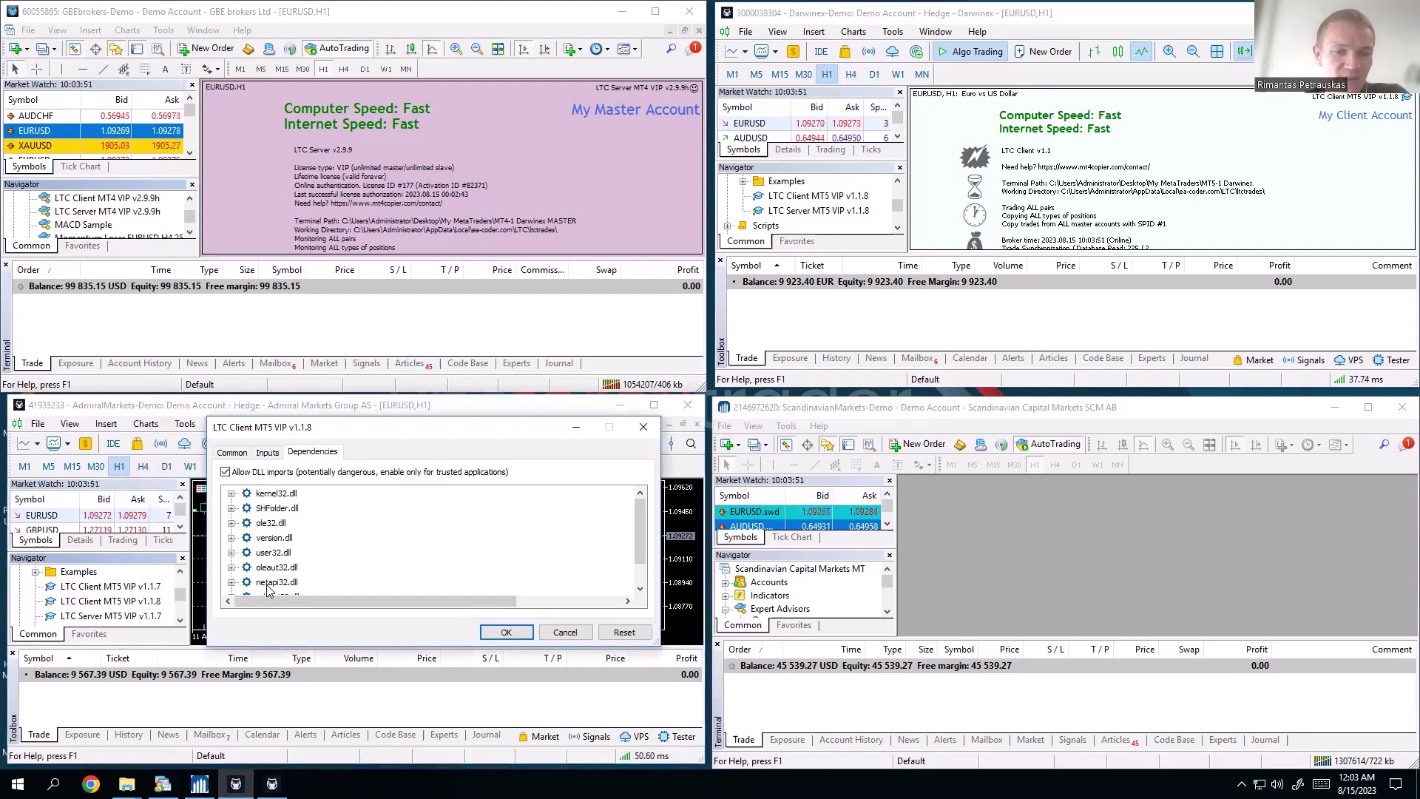
left_click(267, 452)
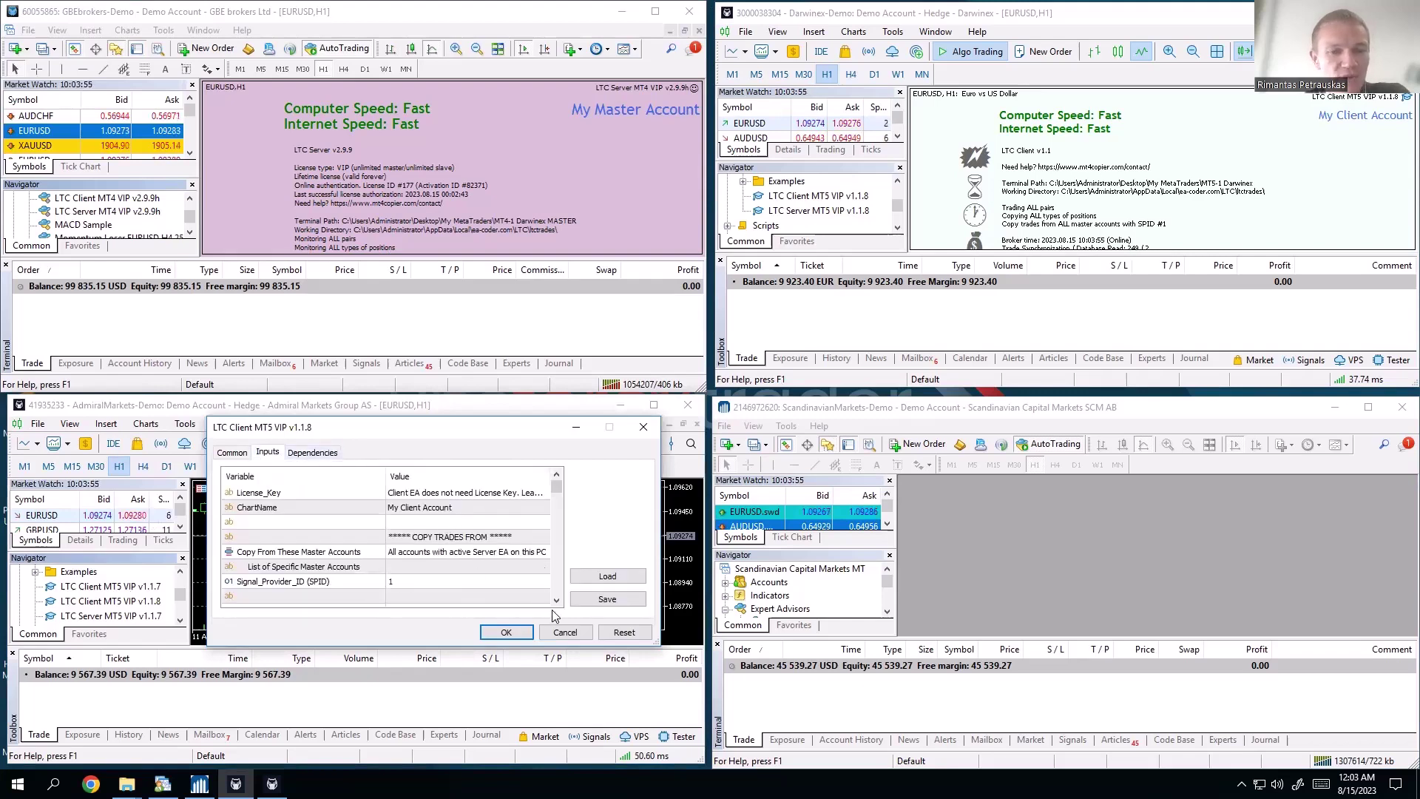
scroll(555, 601, "down", 3)
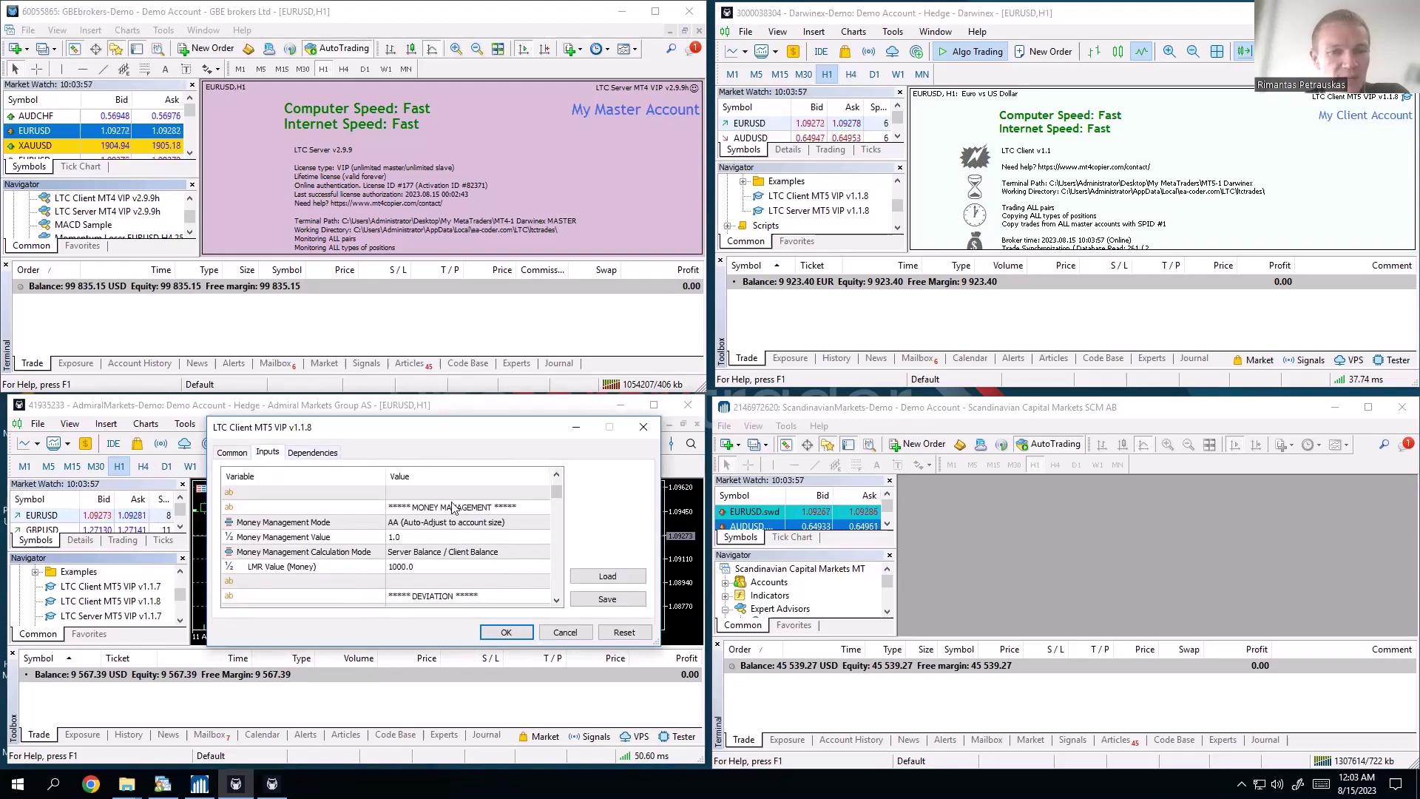
Open the Money Management Mode dropdown under MONEY MANAGEMENT, currently AA (Auto-Adjust).
left_click(452, 507)
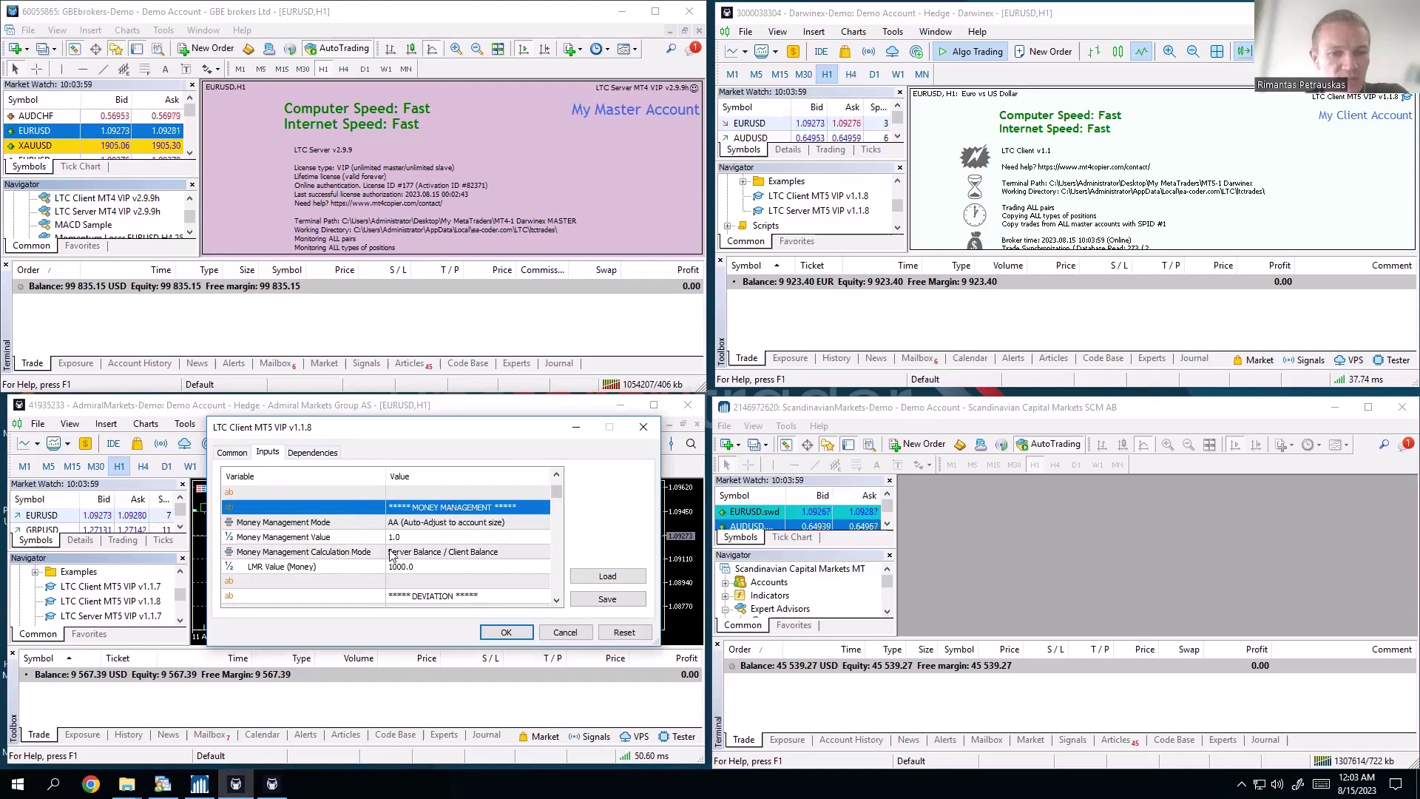
left_click(411, 523)
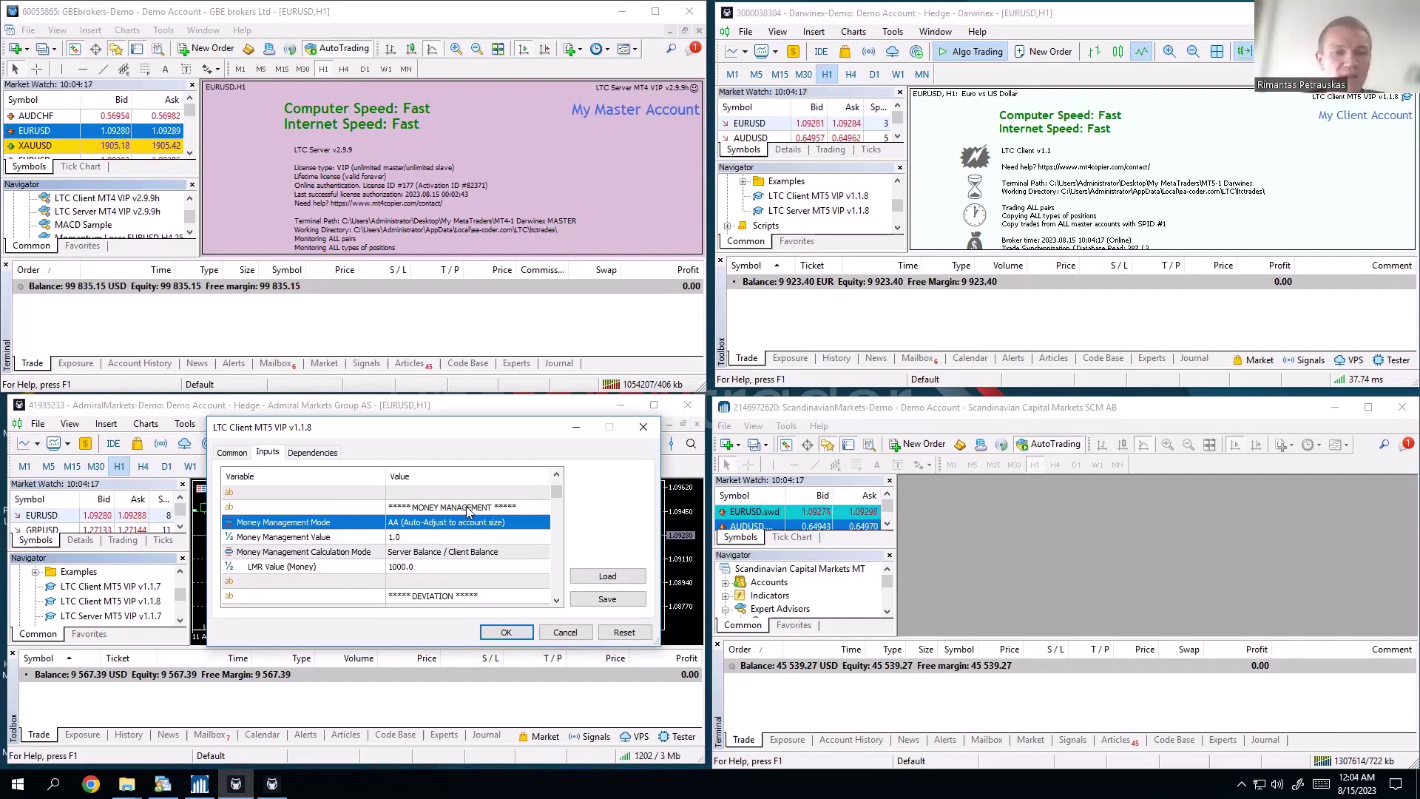
left_click(455, 524)
left_click(455, 524)
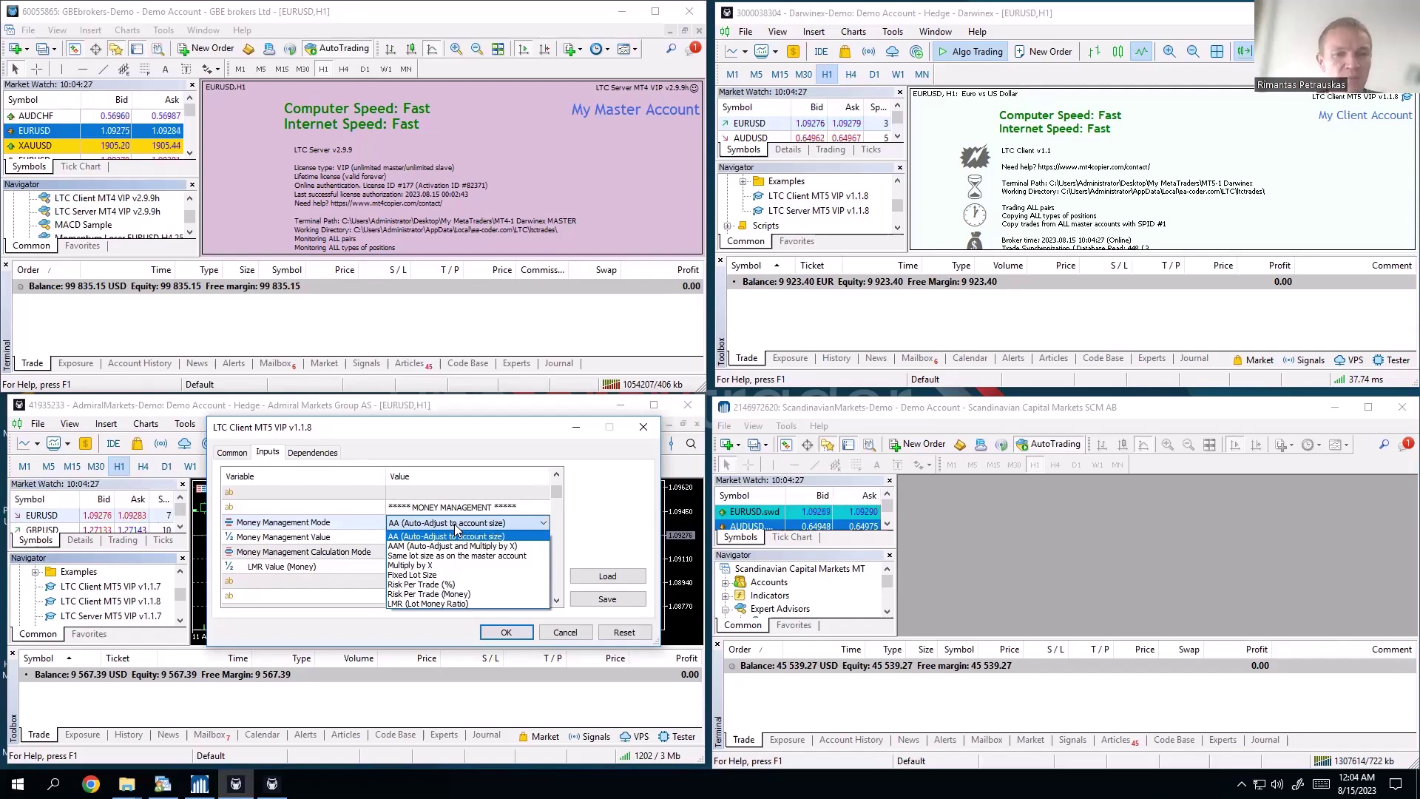
Close the mode list leaving AA, then reopen the Money Management Mode dropdown.
left_click(433, 525)
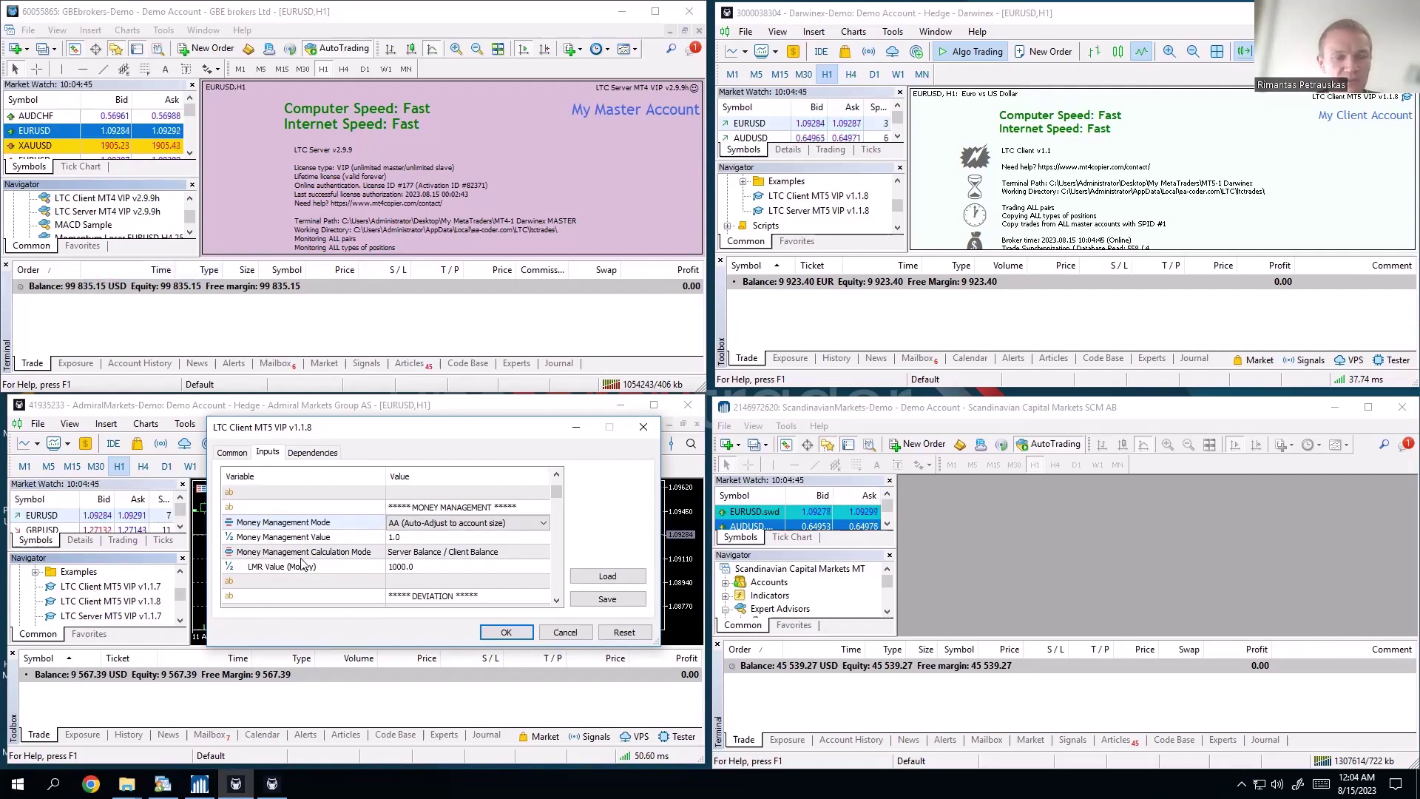
left_click(403, 526)
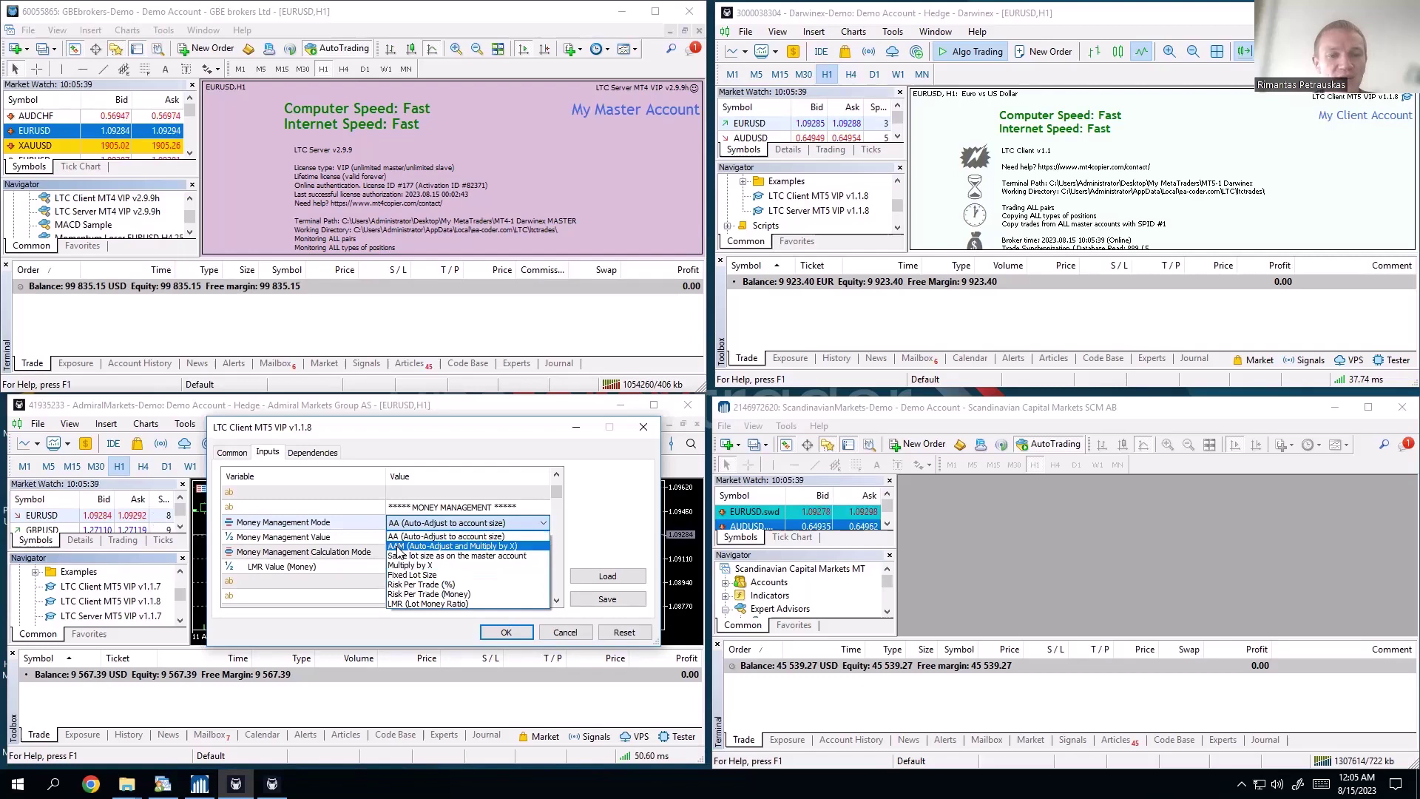
Switch the mode to AAM and try money management values 2.0, then 0.5.
left_click(488, 547)
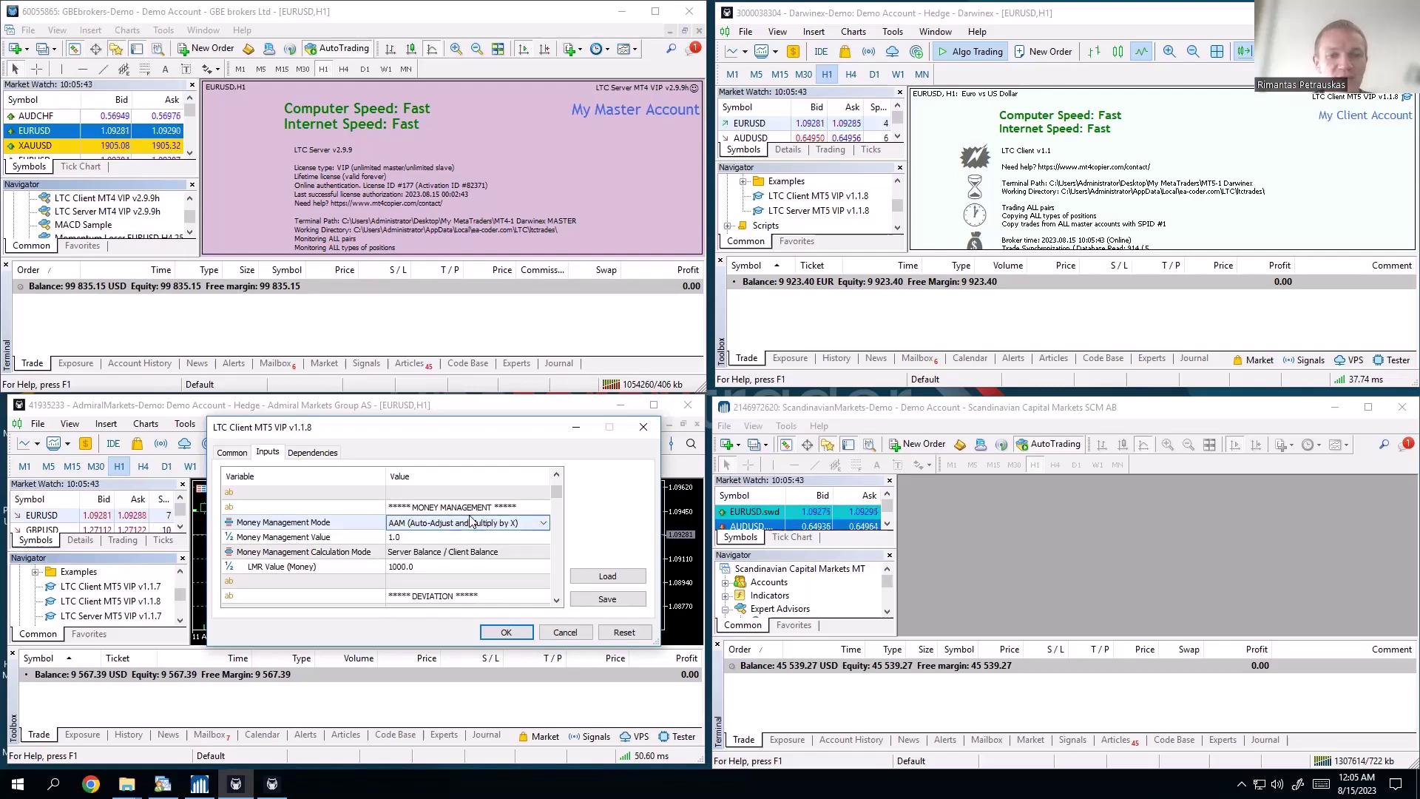
left_click(333, 539)
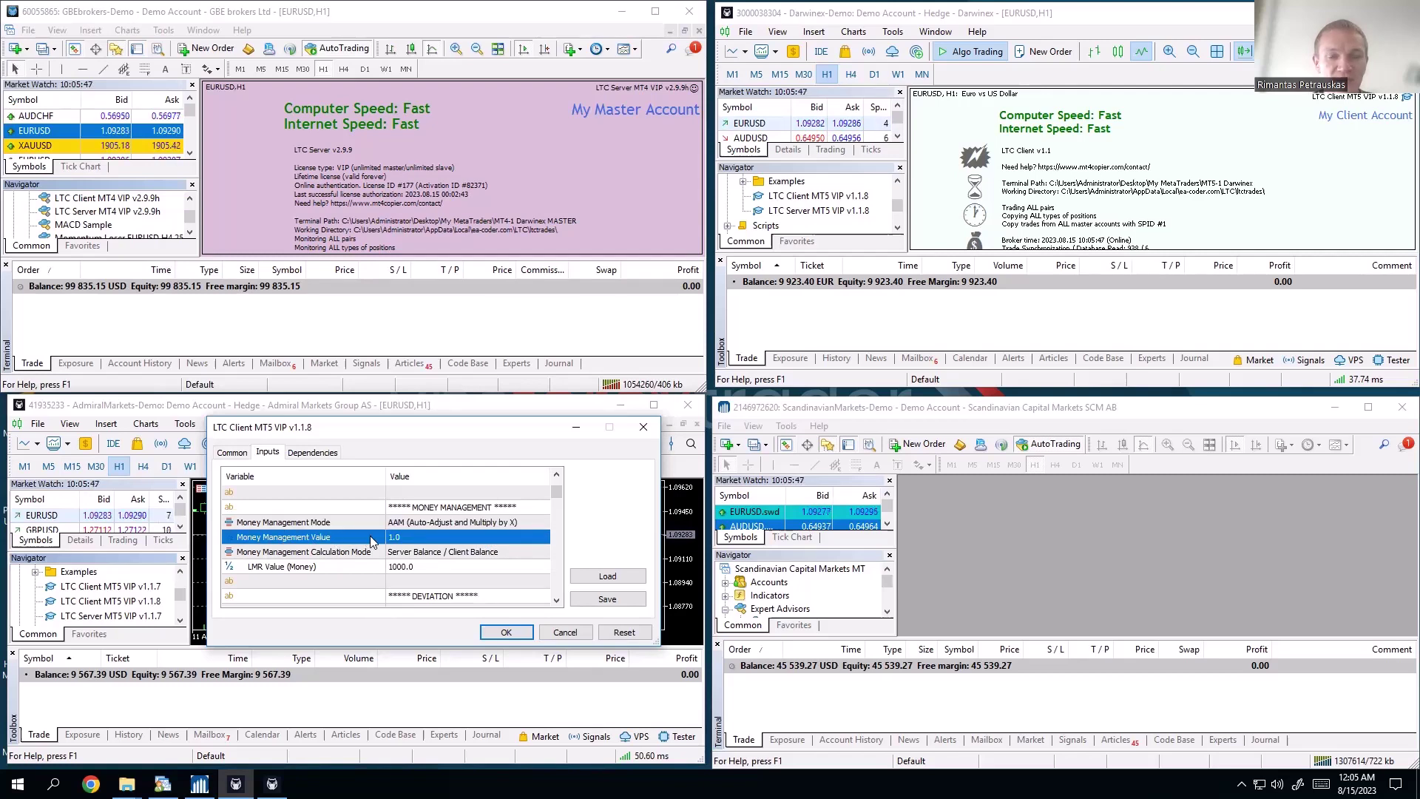
left_click(407, 539)
type("2.0")
key("Return")
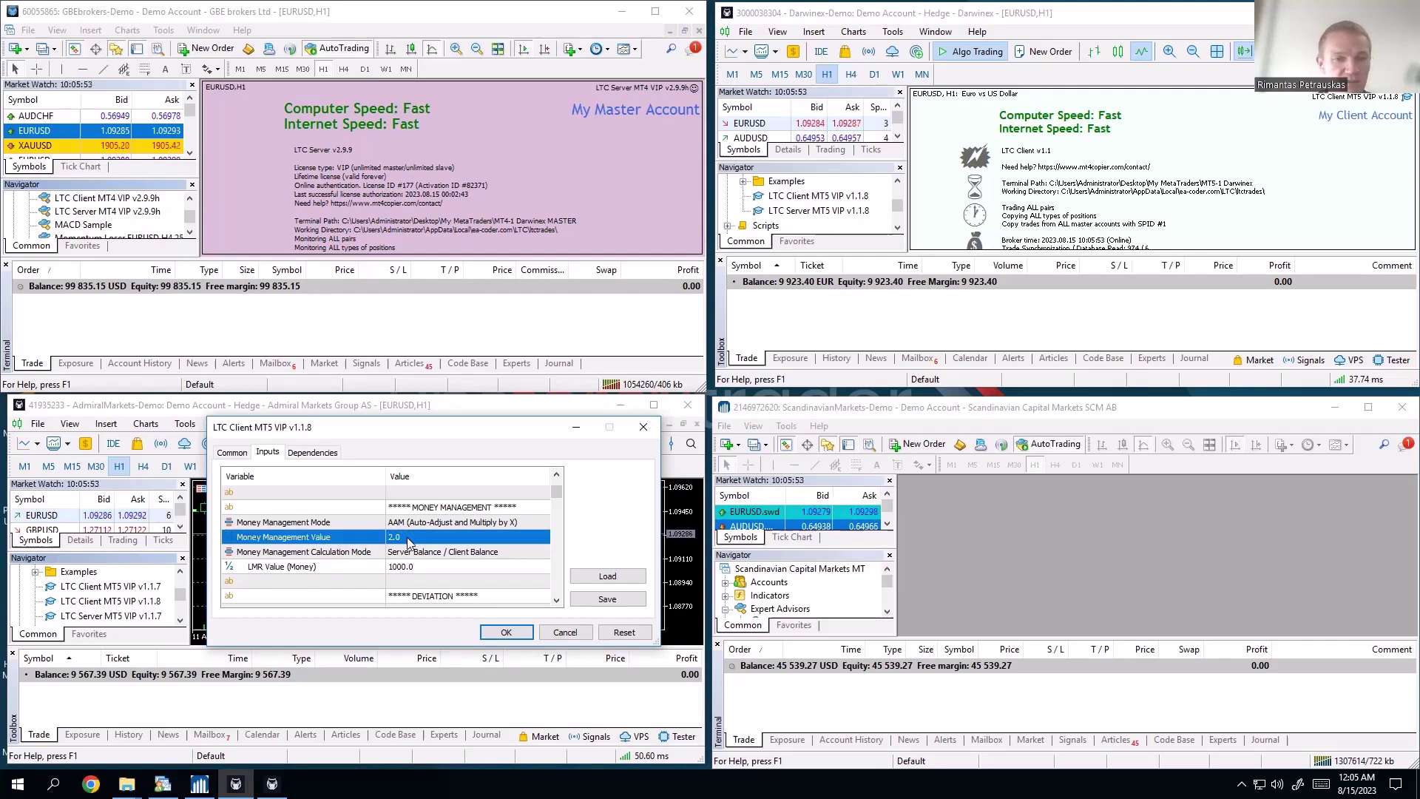
left_click(409, 538)
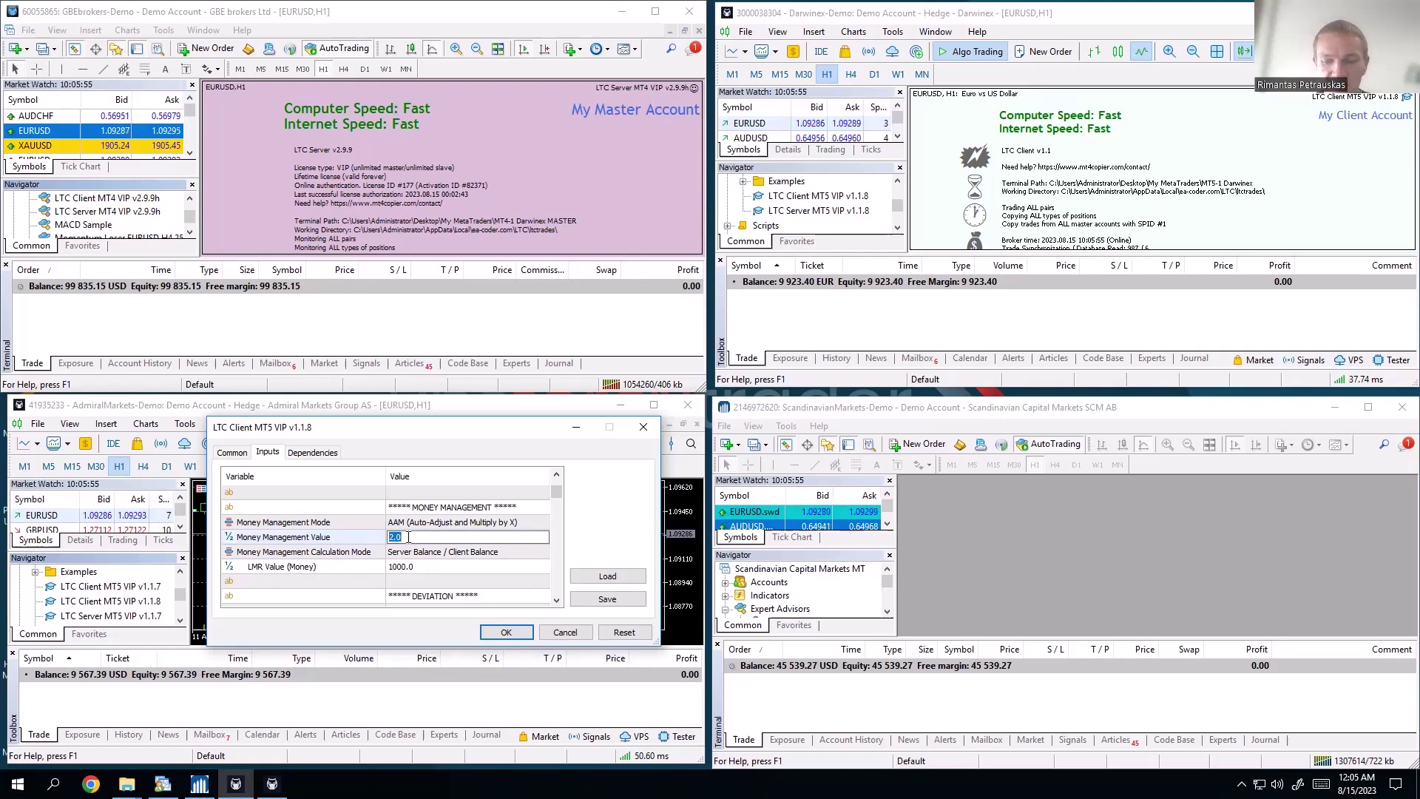
type("0.5")
key("Return")
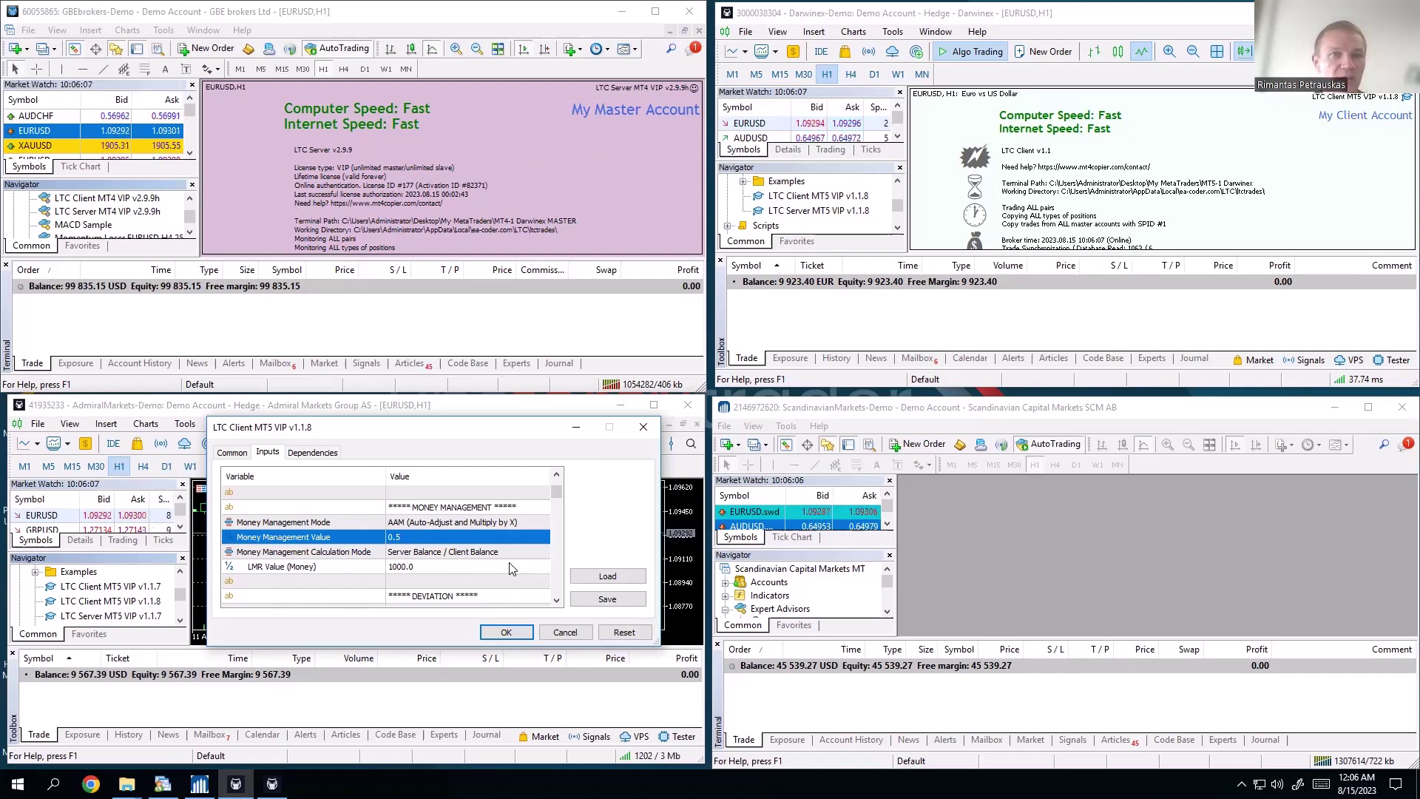
Change Money Management Mode to Fixed Lot Size and start editing its value.
left_click(449, 524)
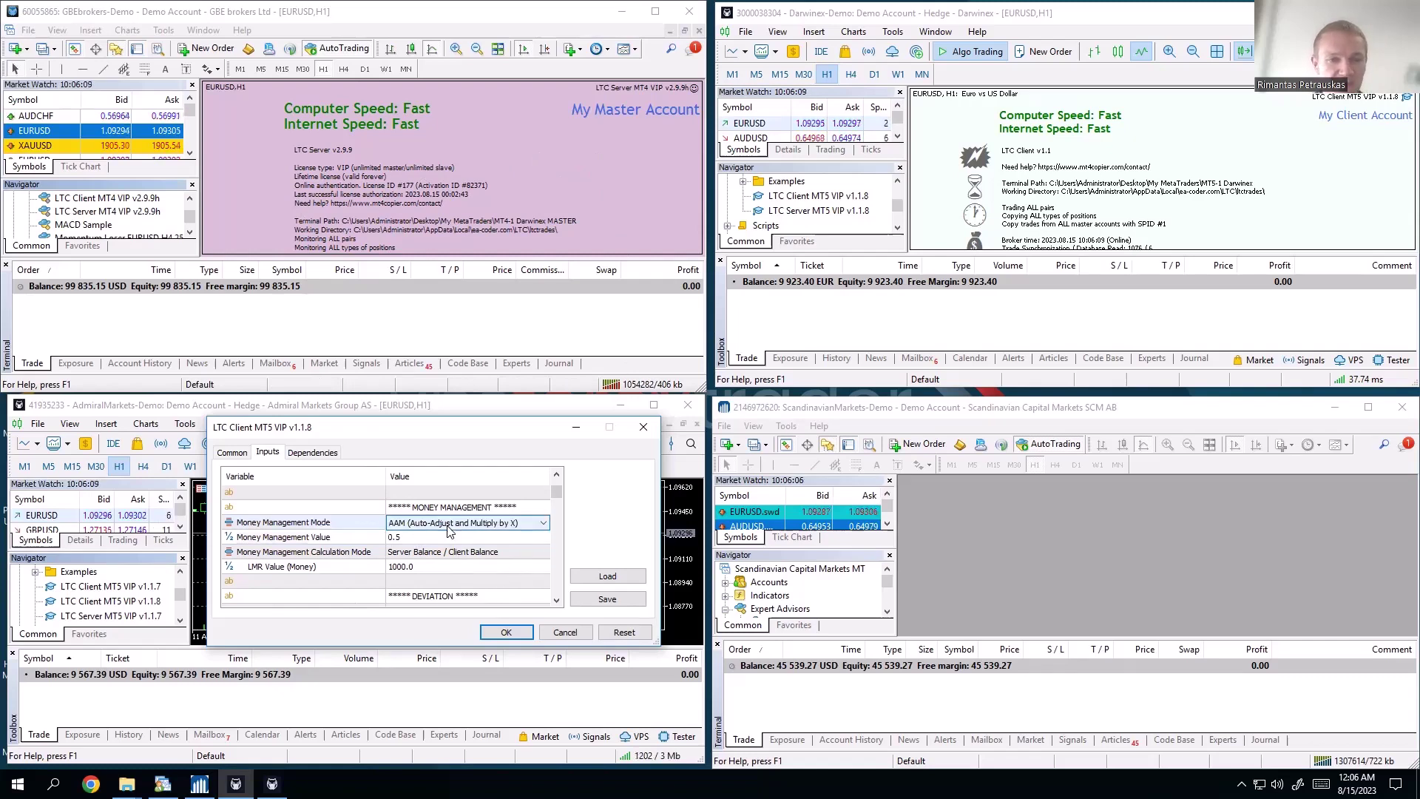
left_click(449, 525)
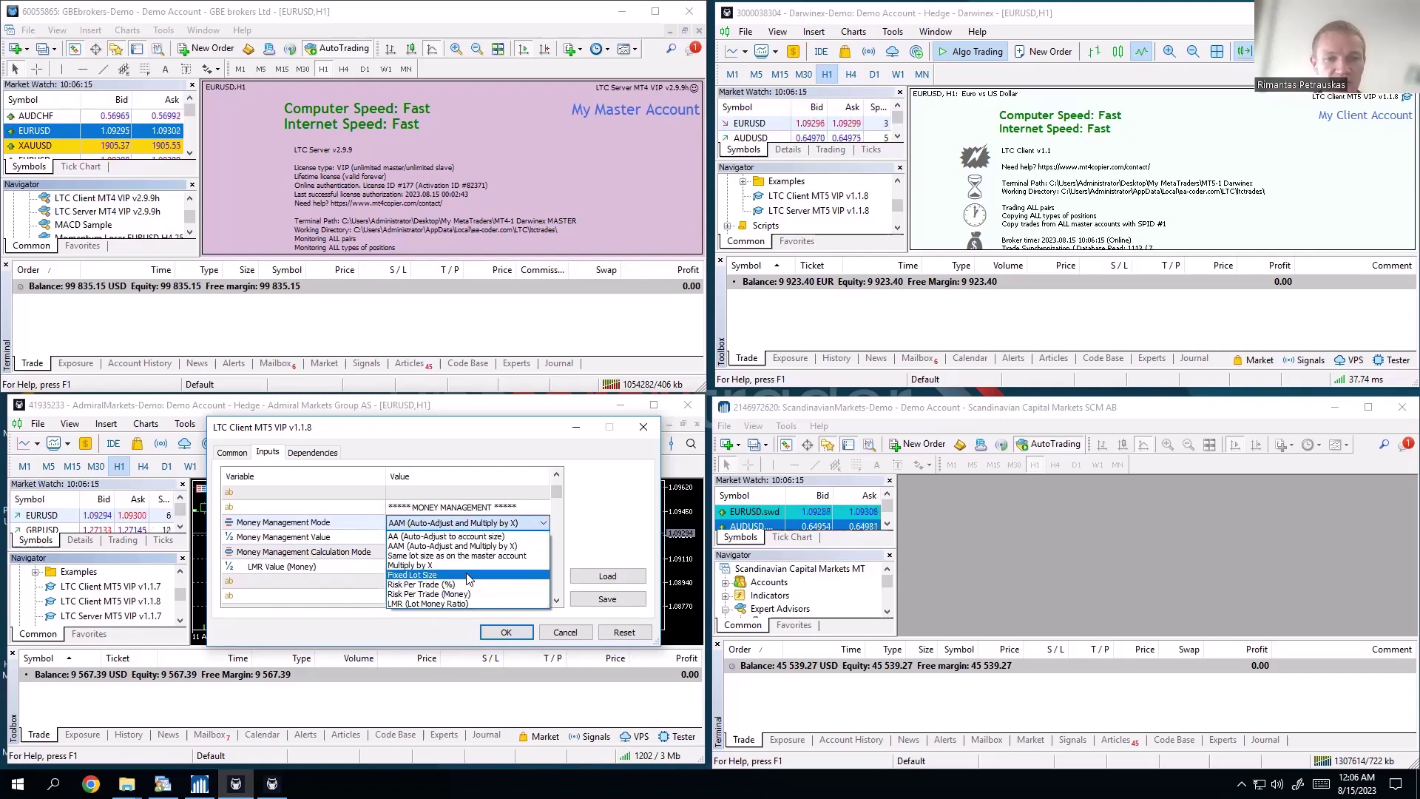
left_click(430, 576)
double_click(440, 538)
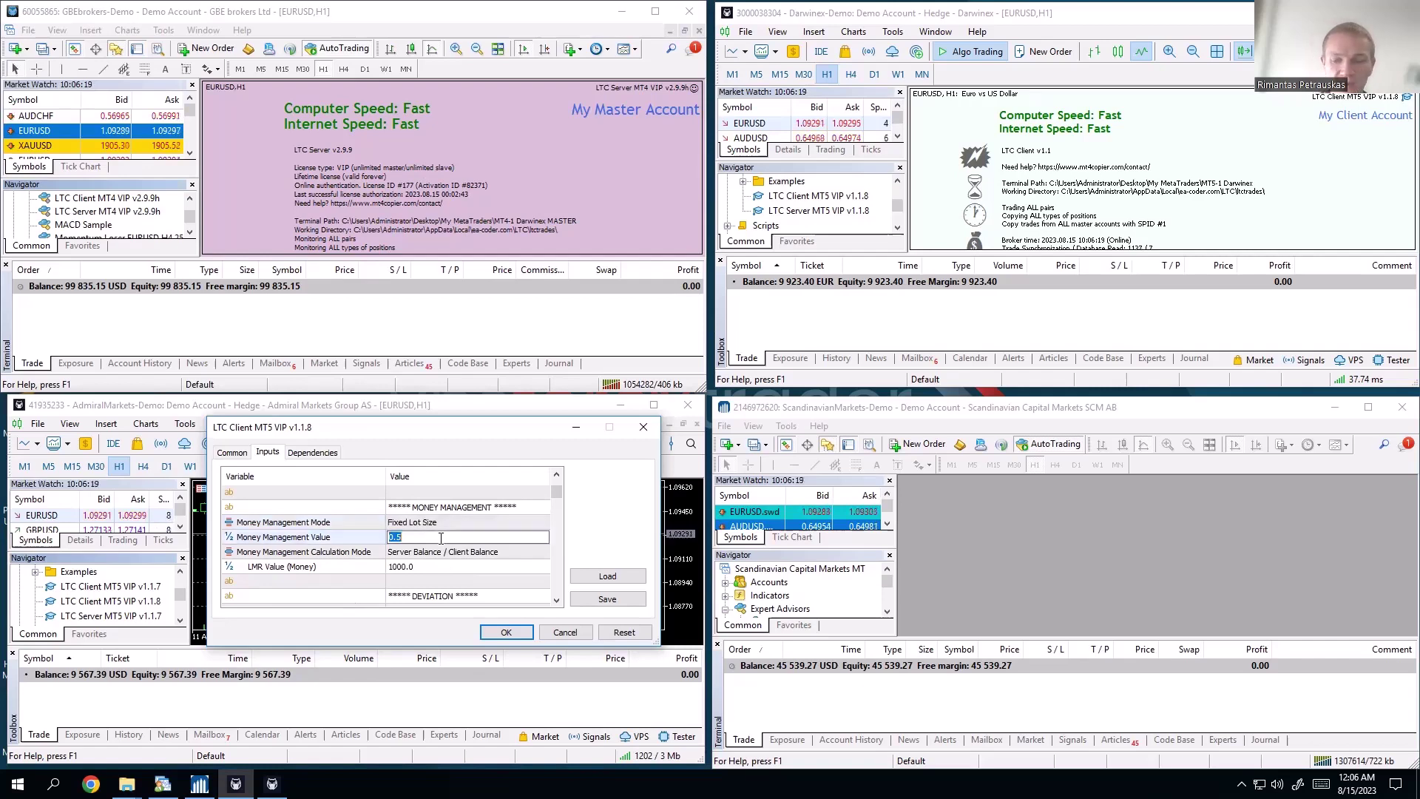
Set the fixed lot value to 0.66 and apply the Admiral client settings.
type("0.66")
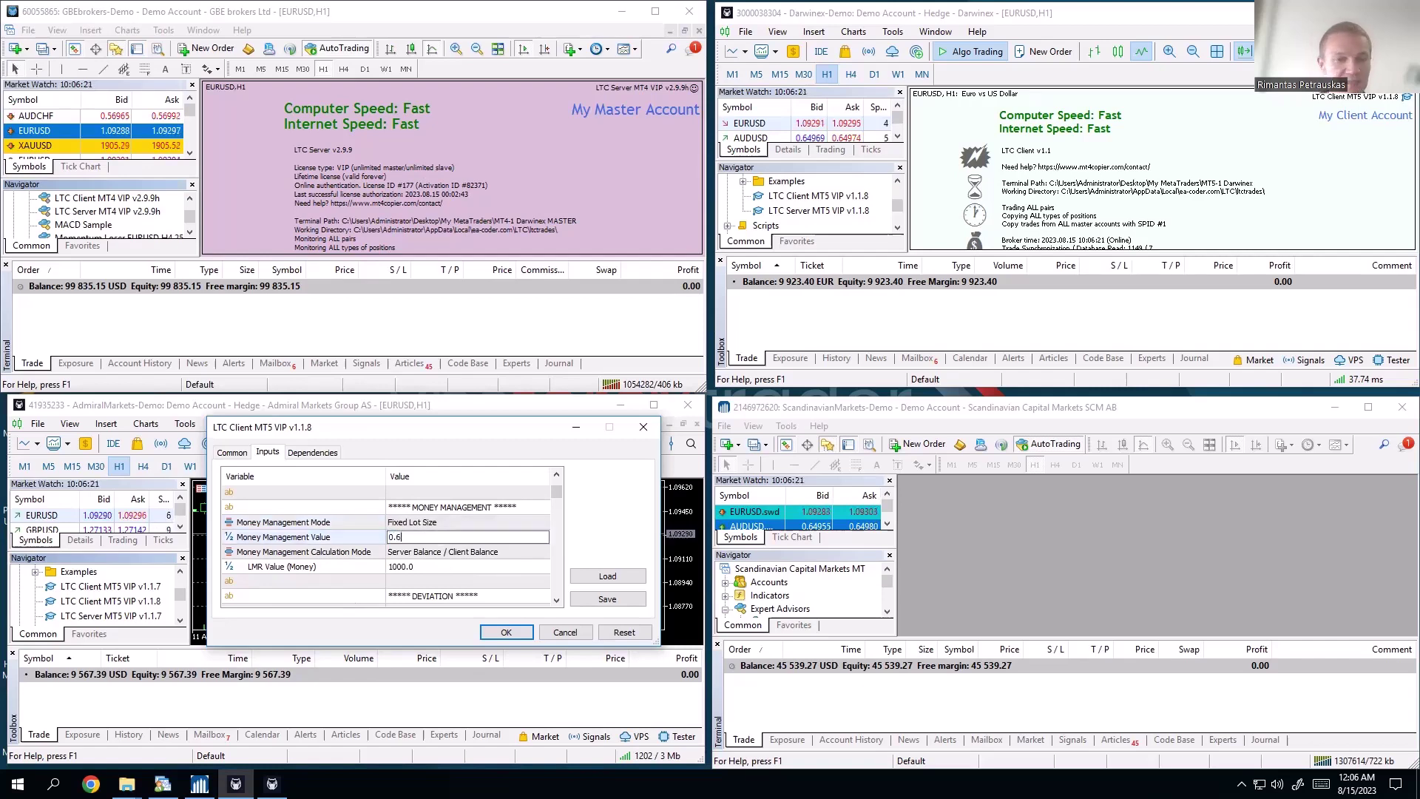
key("Return")
left_click(506, 634)
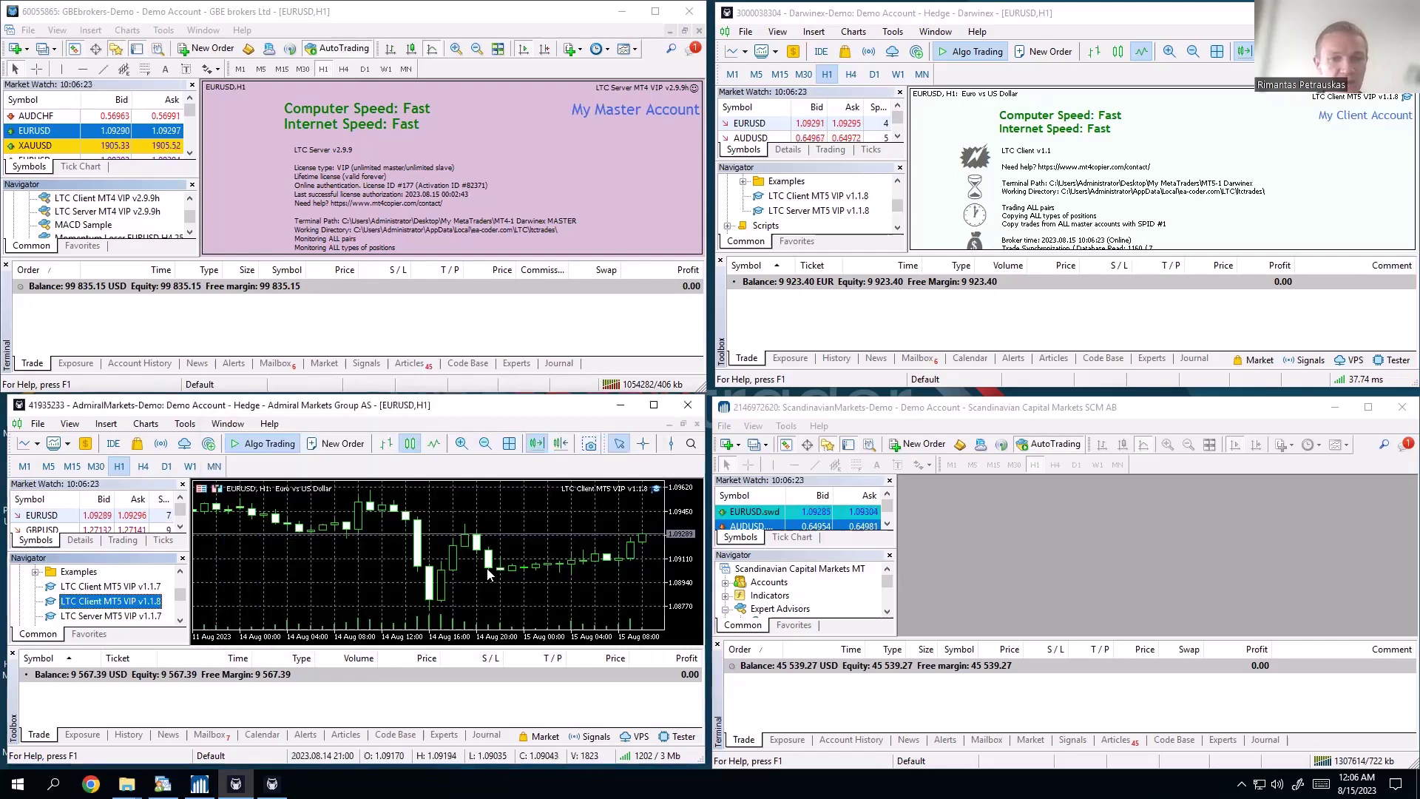
Run LTC Client MT4 VIP v2.9.9h on a maximized Scandinavian EURUSD.swd chart using same lot size as master.
right_click(821, 516)
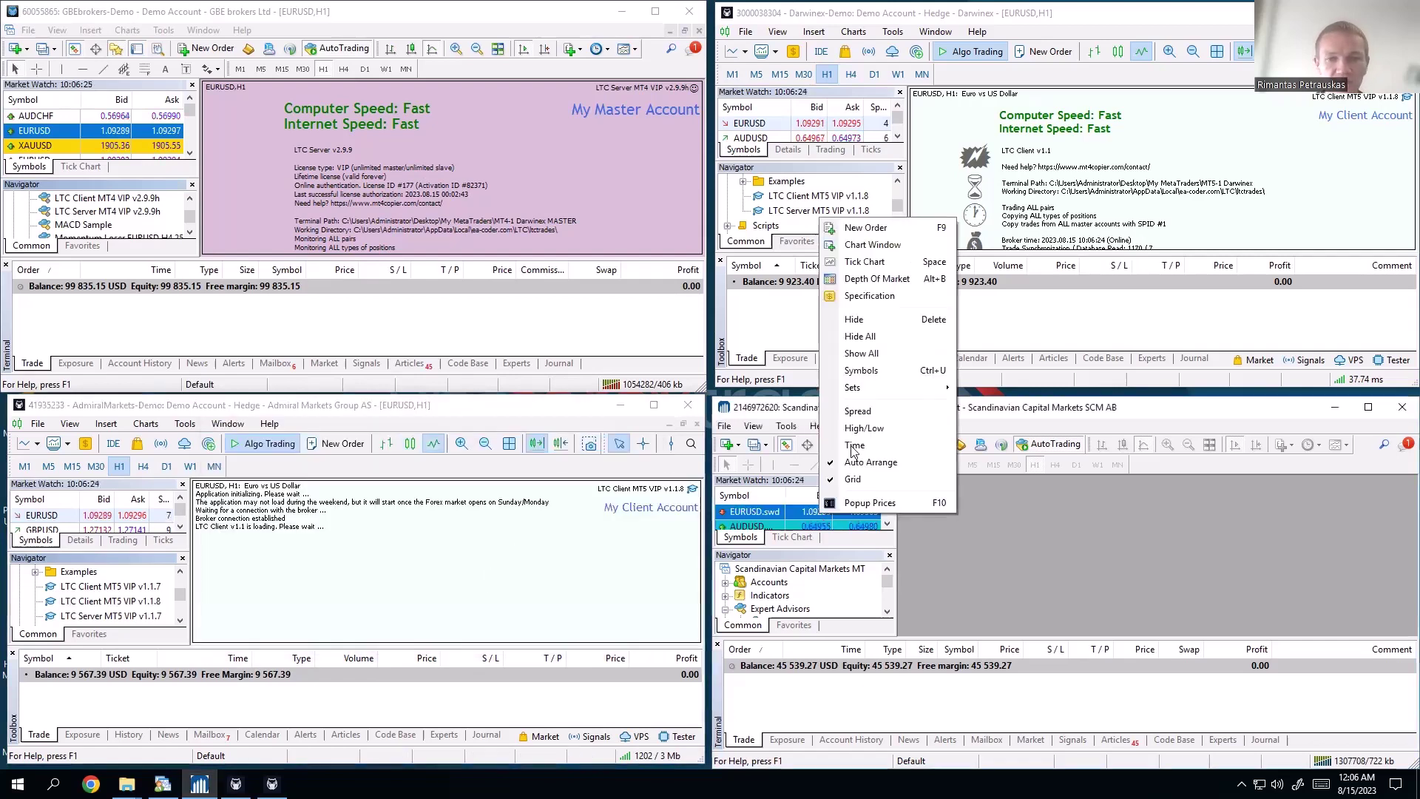
left_click(873, 245)
double_click(1182, 491)
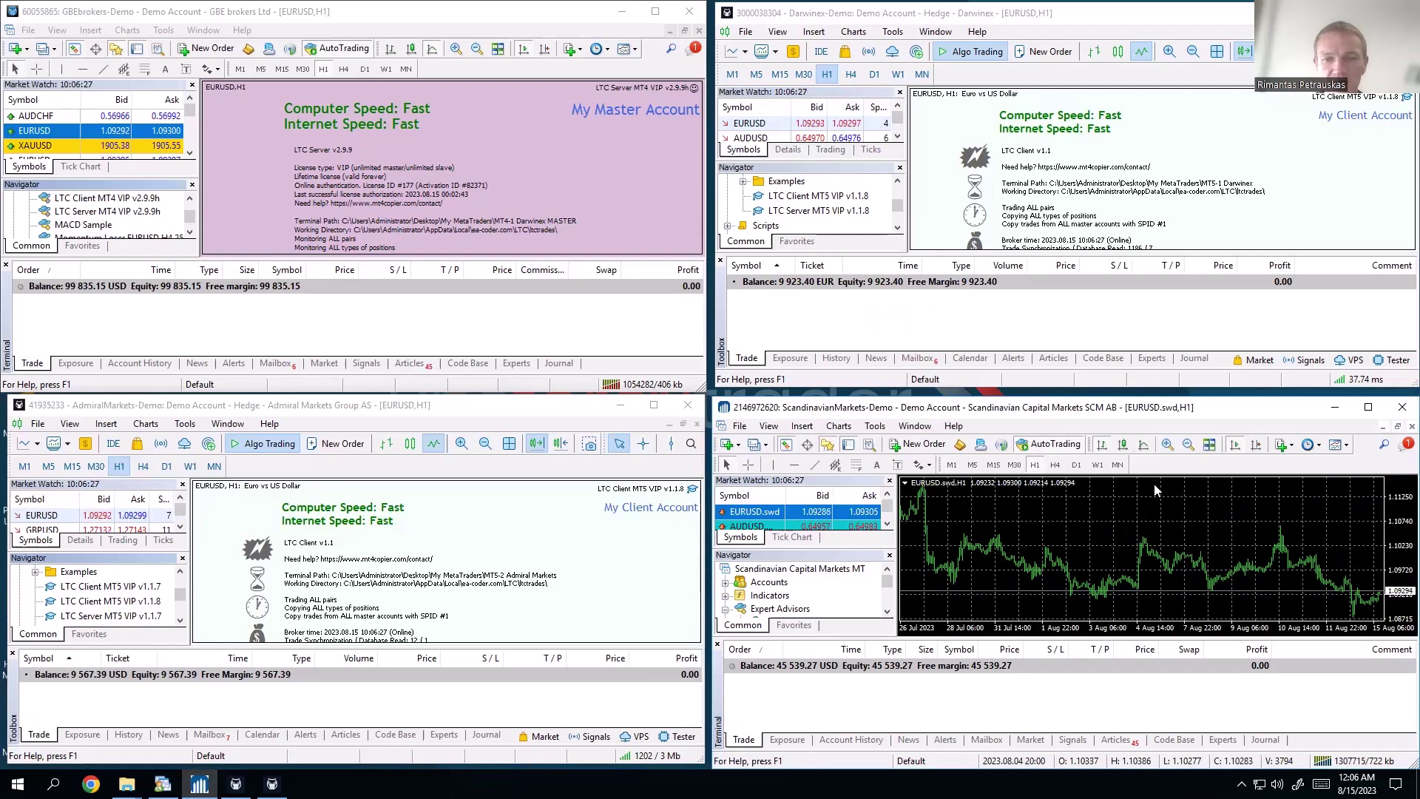
left_click(887, 612)
left_click(887, 613)
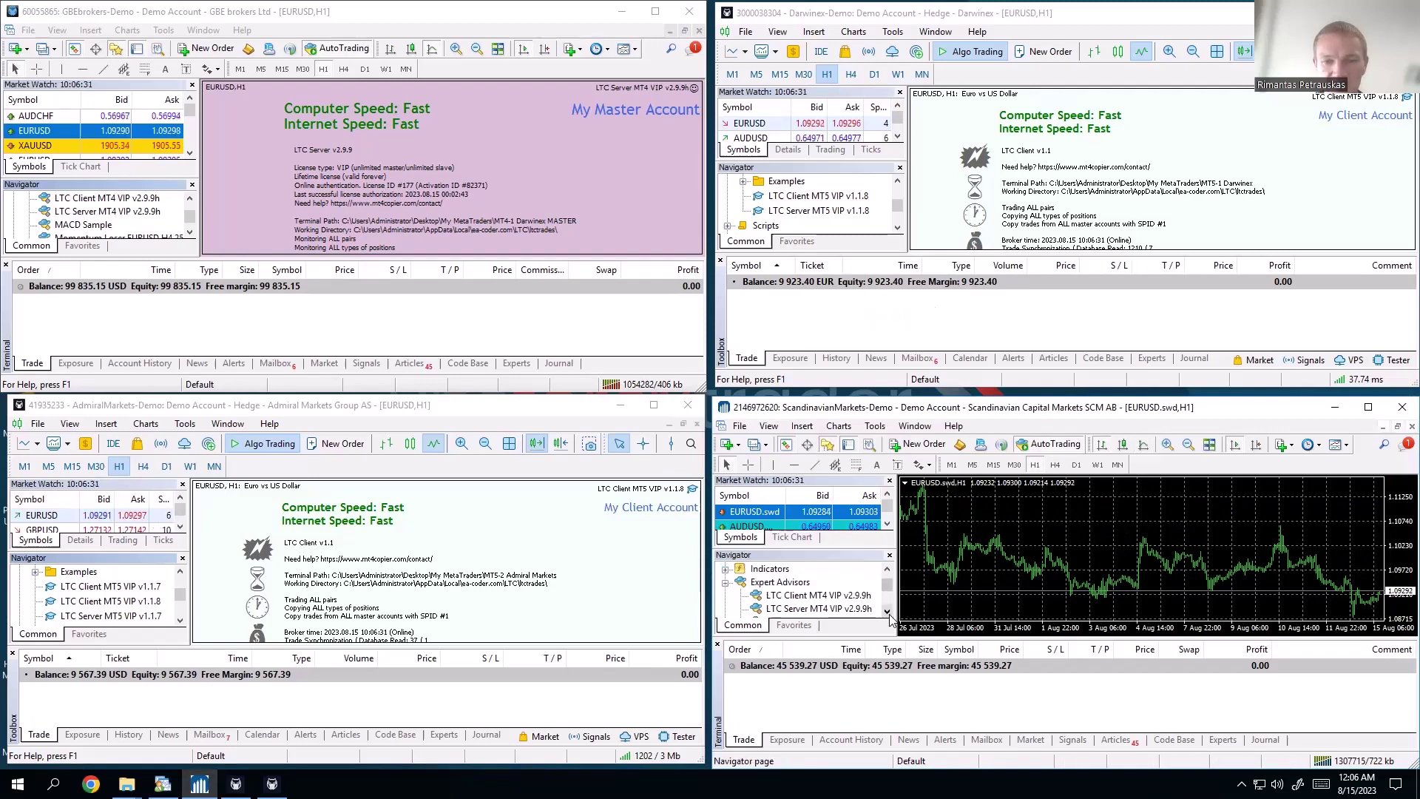
left_click_drag(819, 595, 1125, 588)
scroll(751, 418, "down", 2)
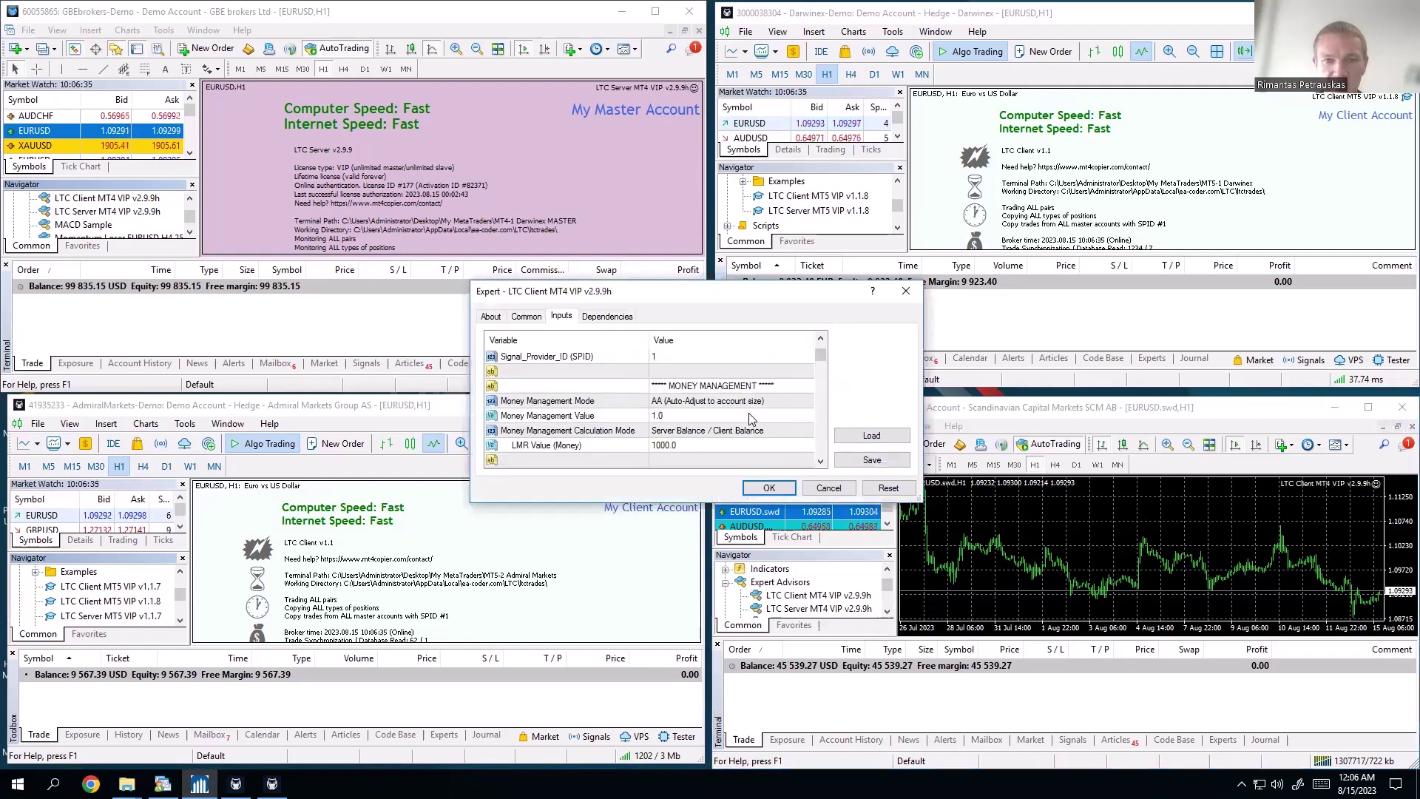
left_click(734, 404)
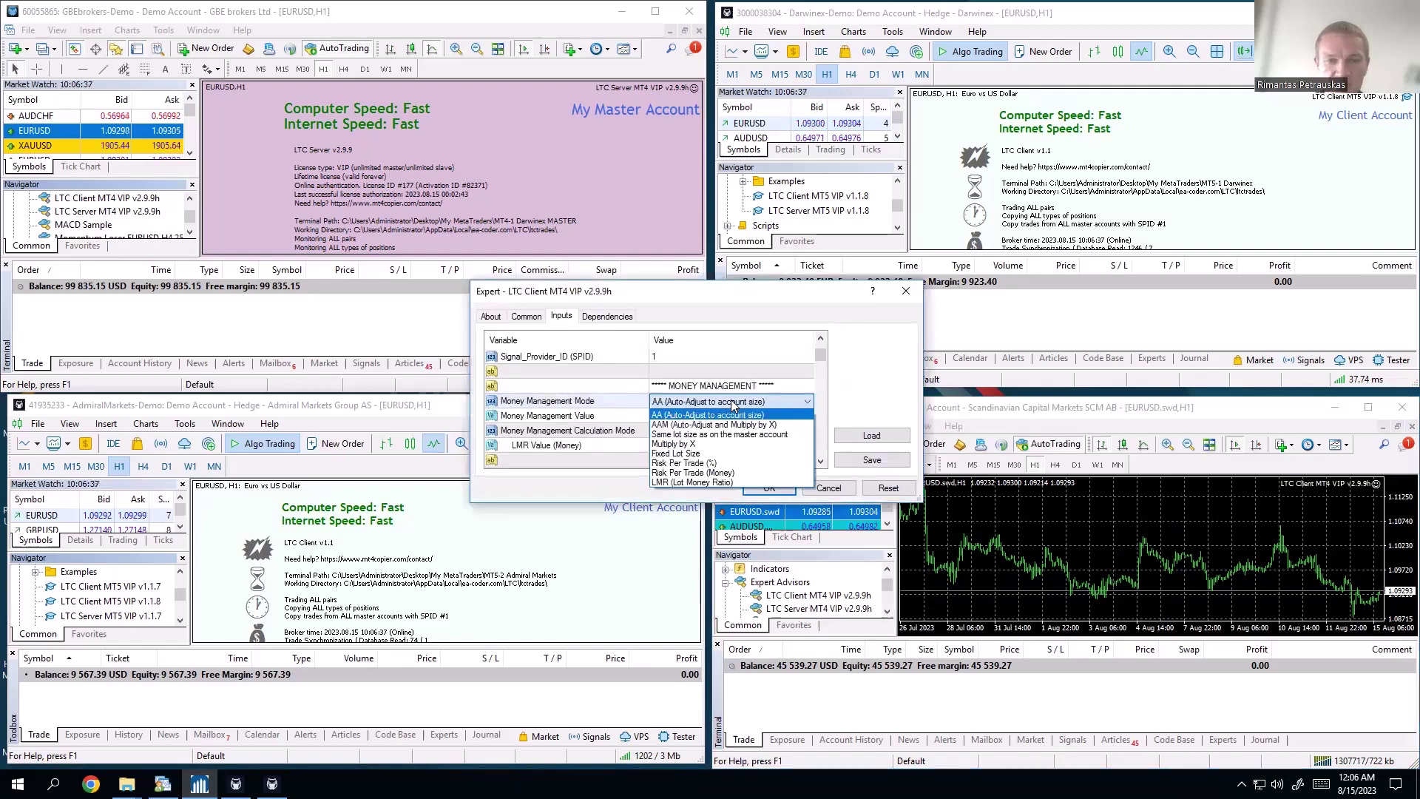
left_click(702, 437)
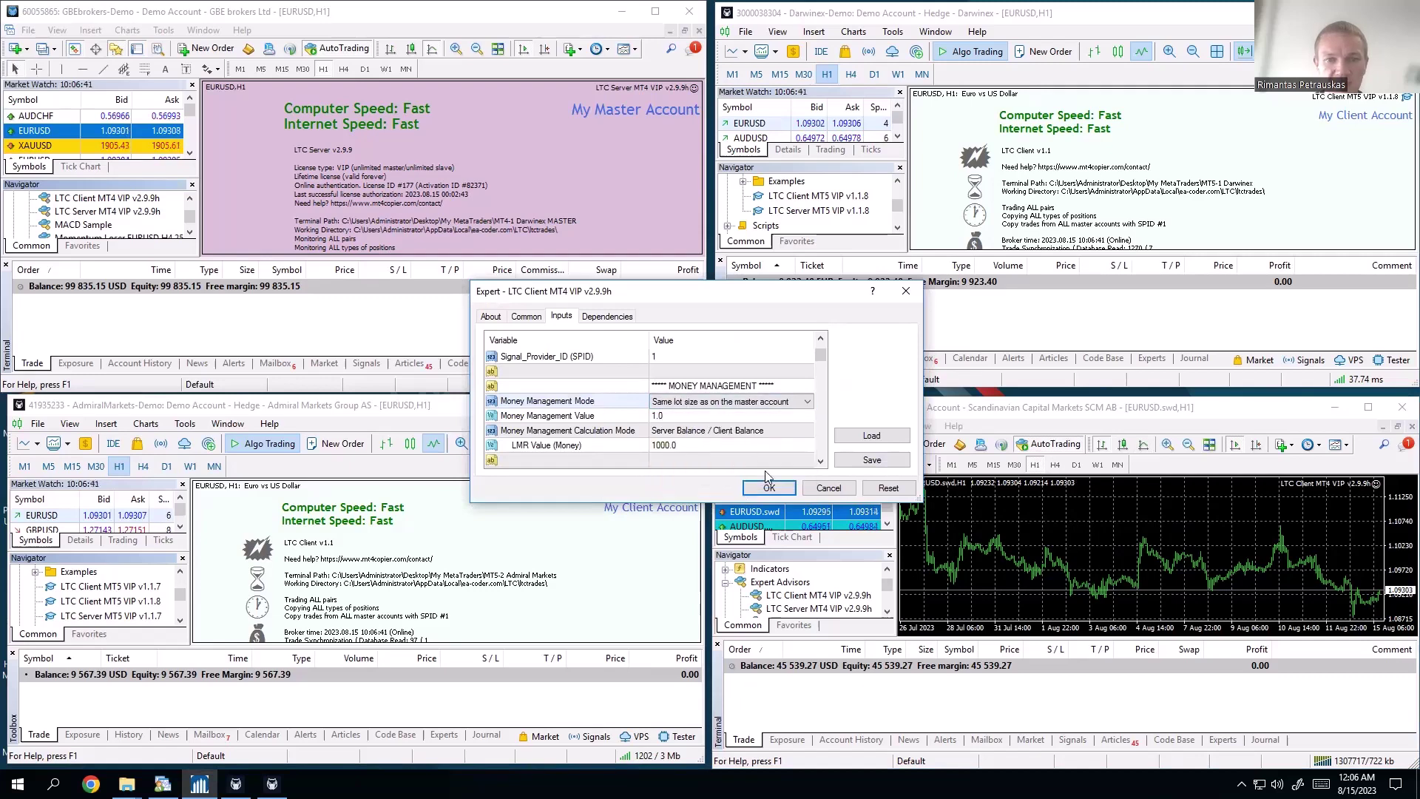
left_click(777, 491)
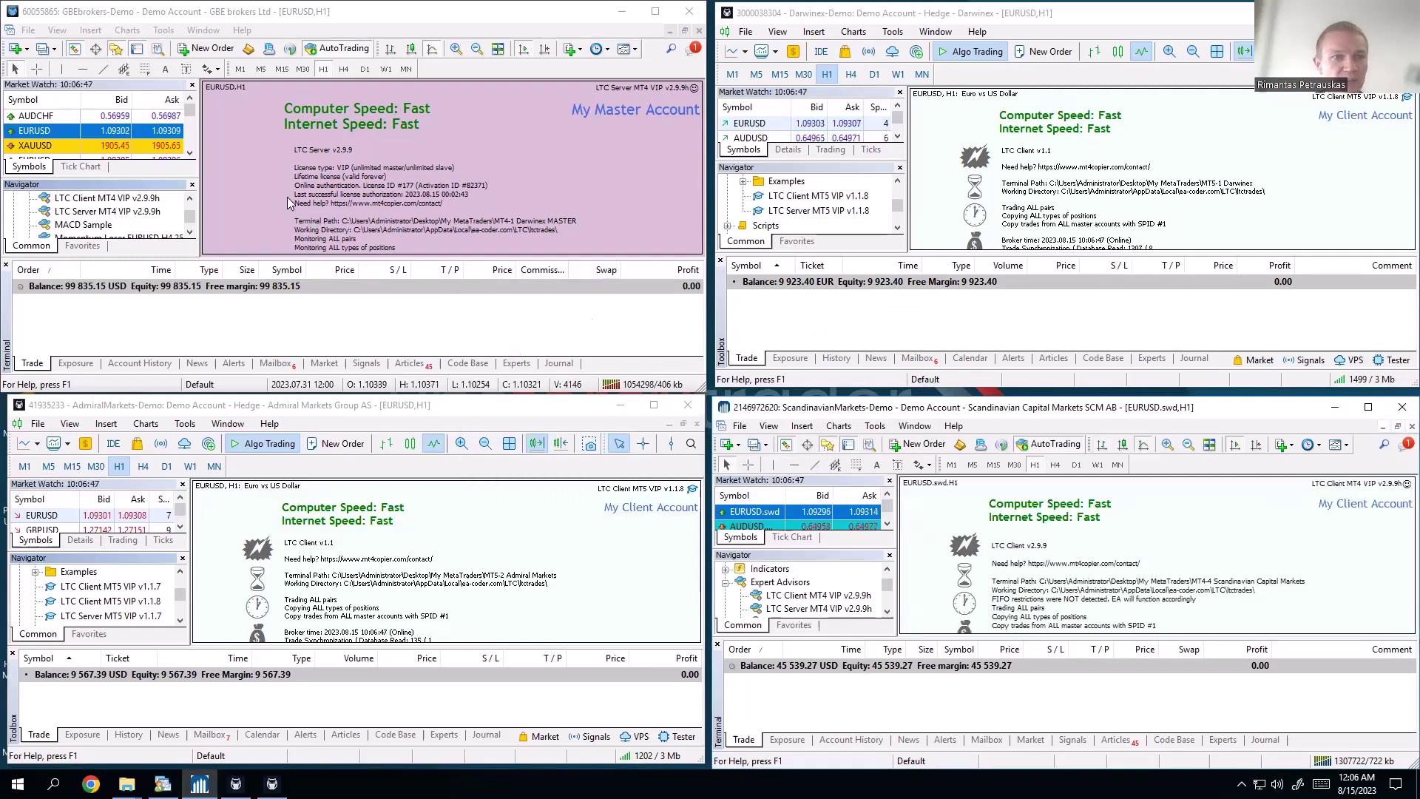
Buy 10 lots of AUDCHF on the master with one-click trading and check the copied positions.
right_click(70, 118)
left_click(115, 145)
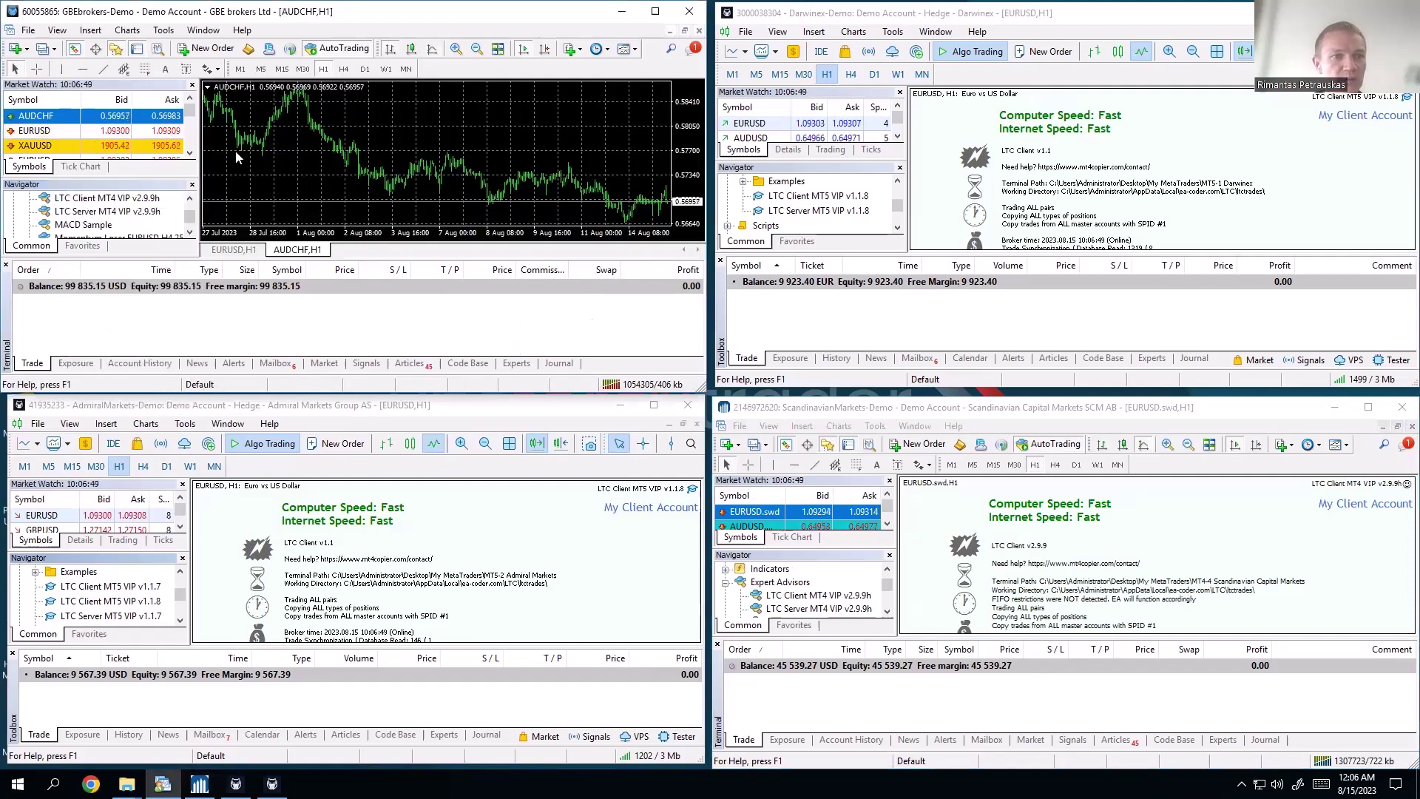
left_click(208, 87)
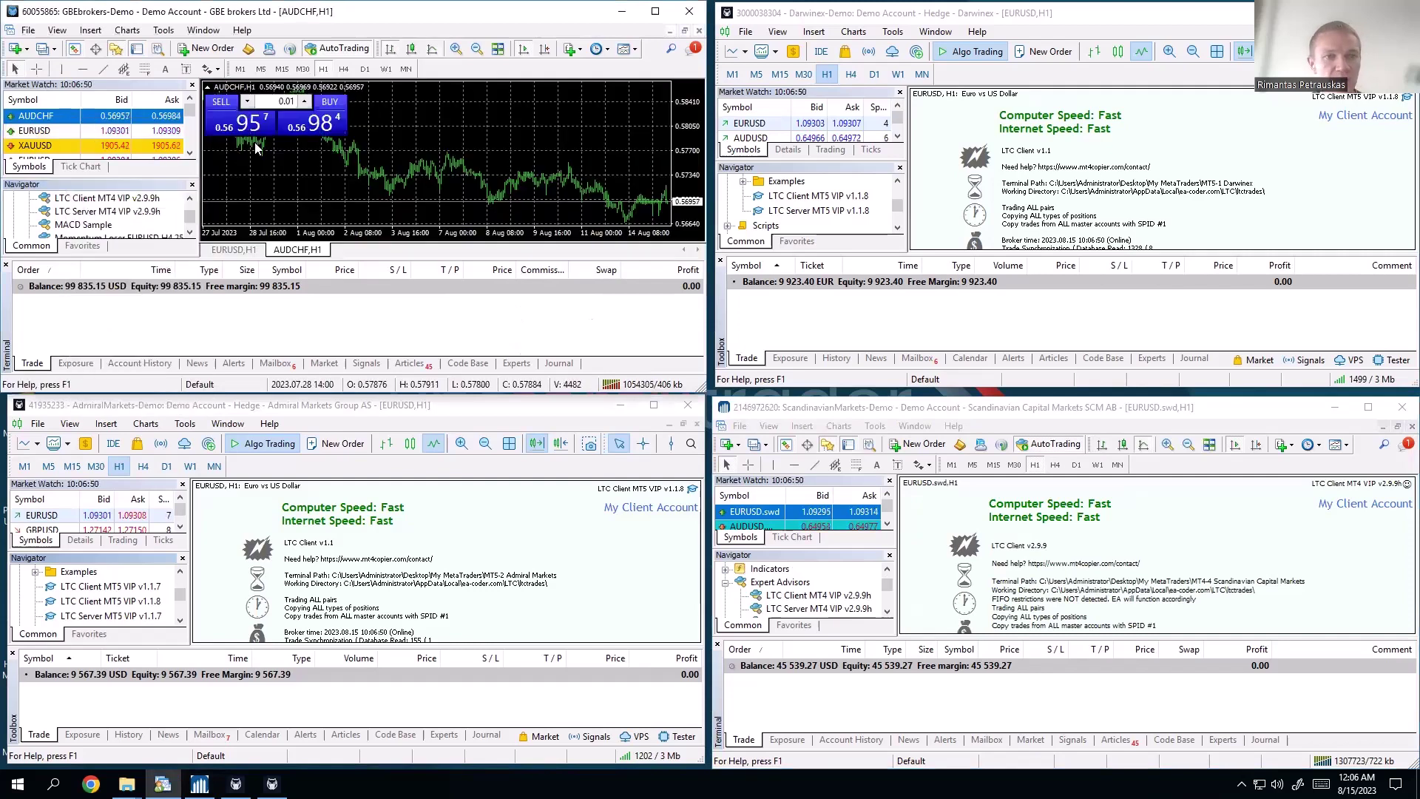
left_click(272, 102)
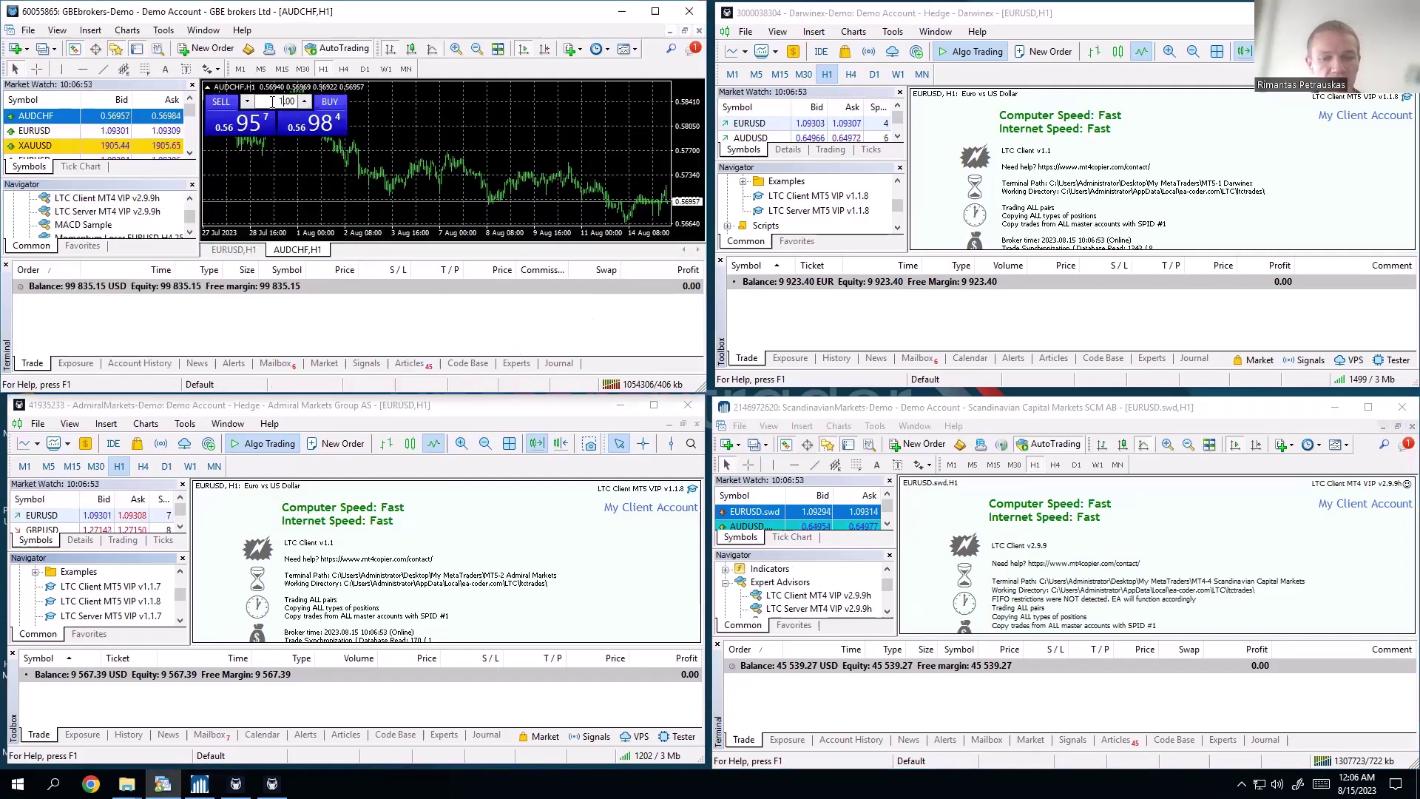
left_click(327, 130)
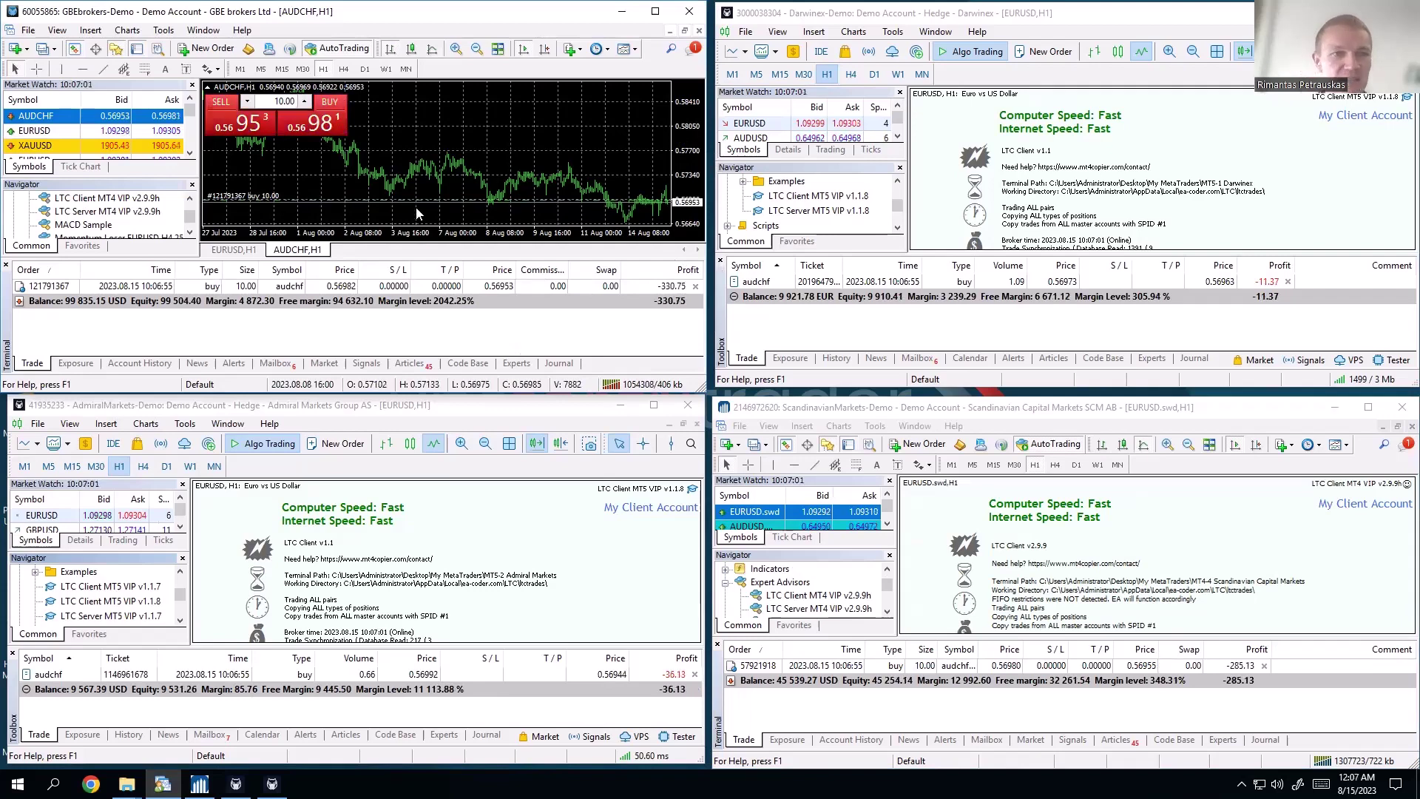
left_click(250, 288)
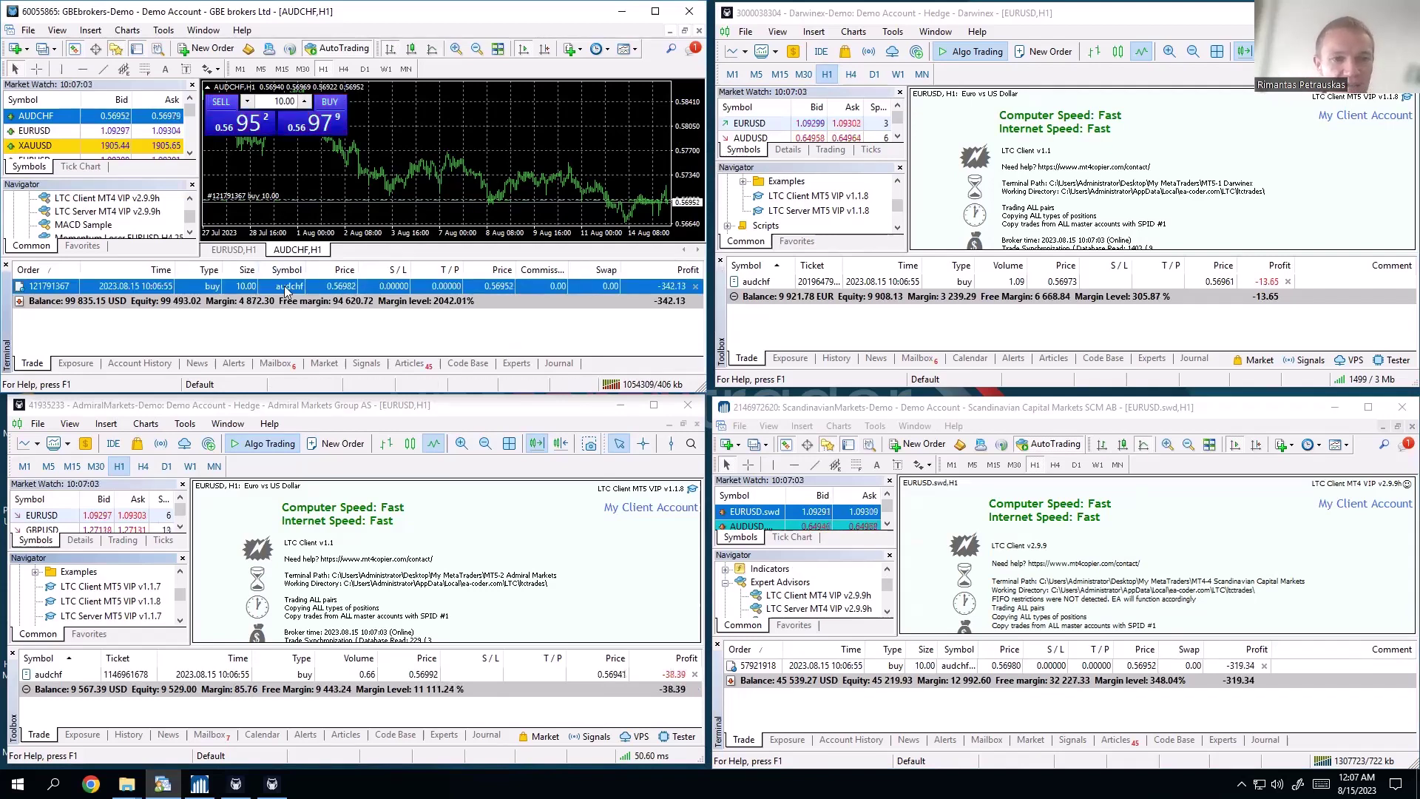
left_click(1016, 288)
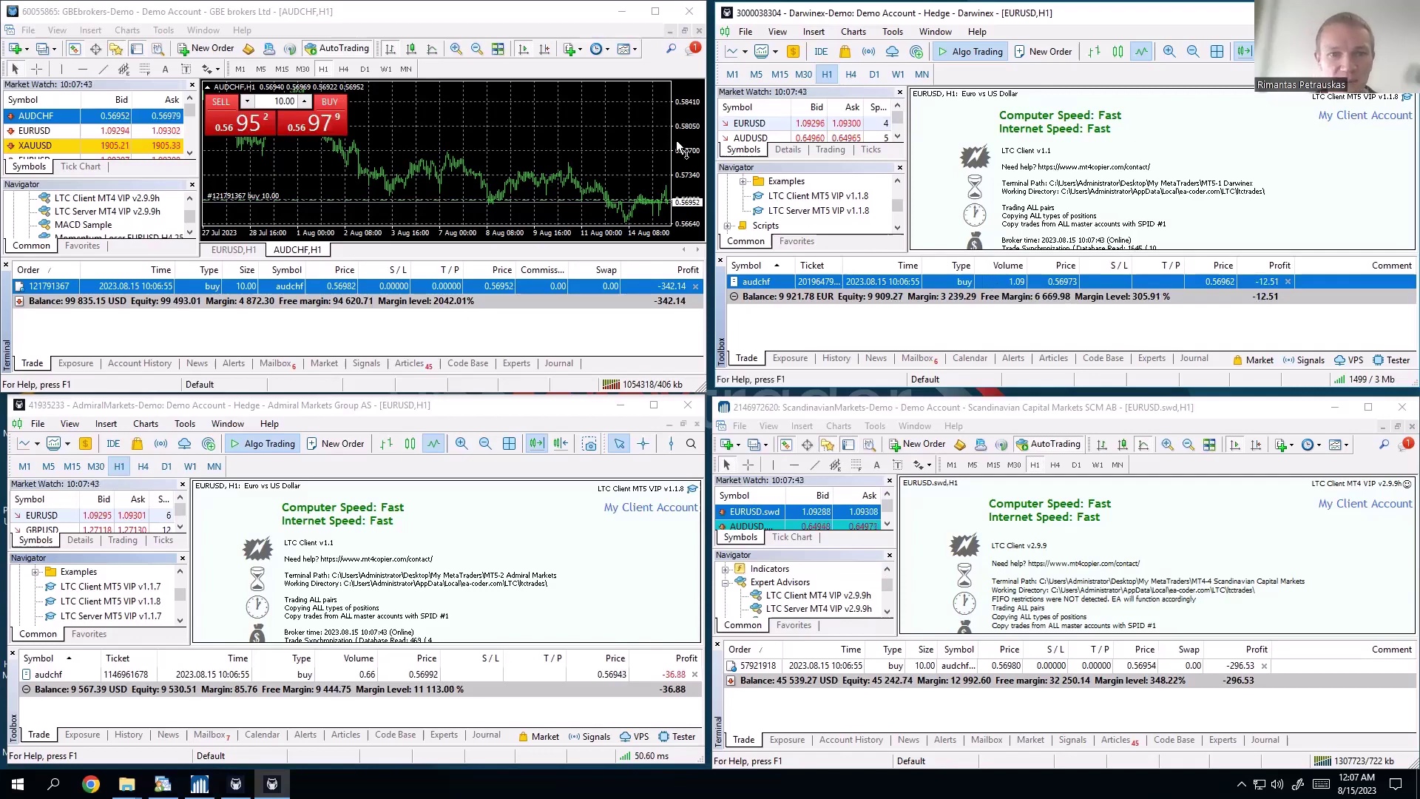
Inspect the first copied AUDCHF trade in the Admiral Markets terminal.
left_click(455, 710)
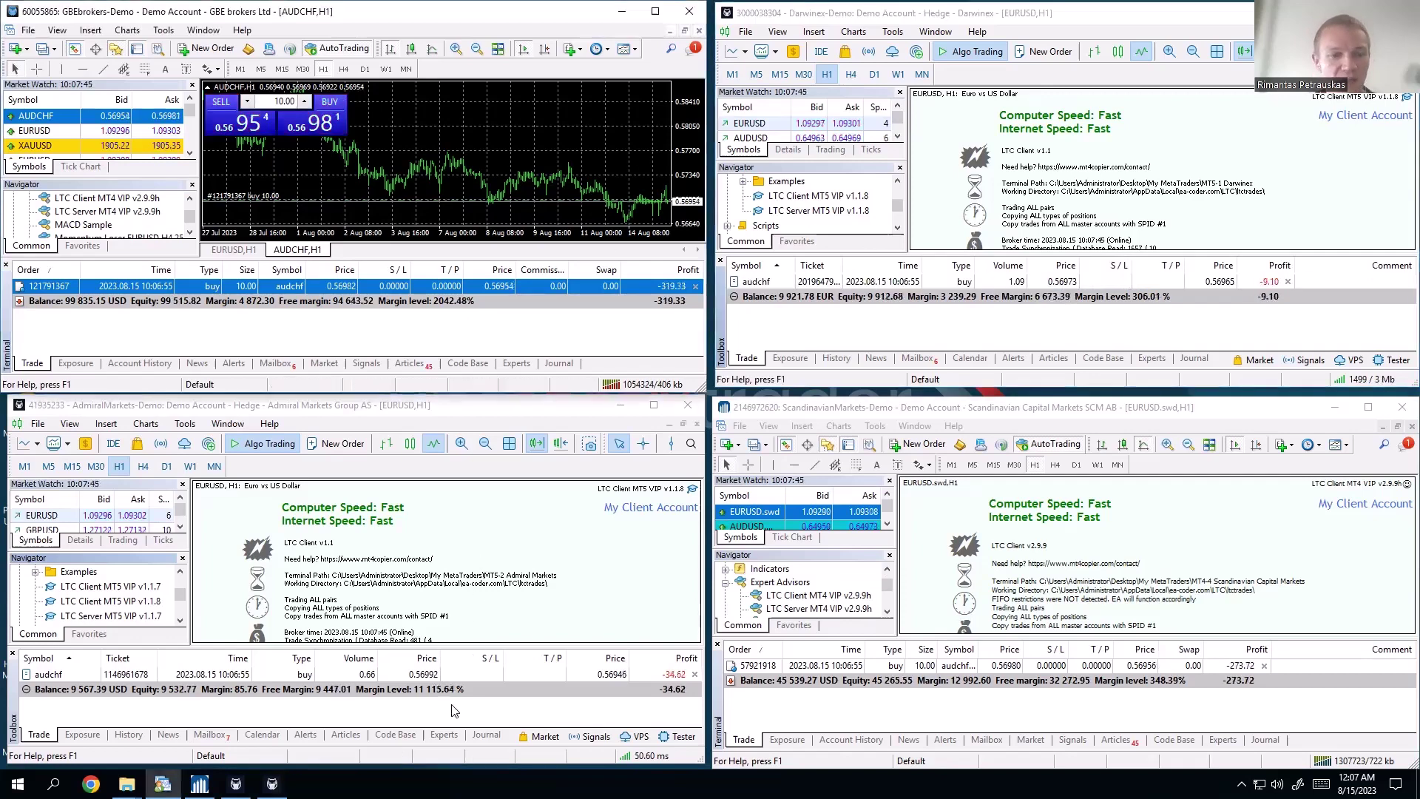
left_click(339, 676)
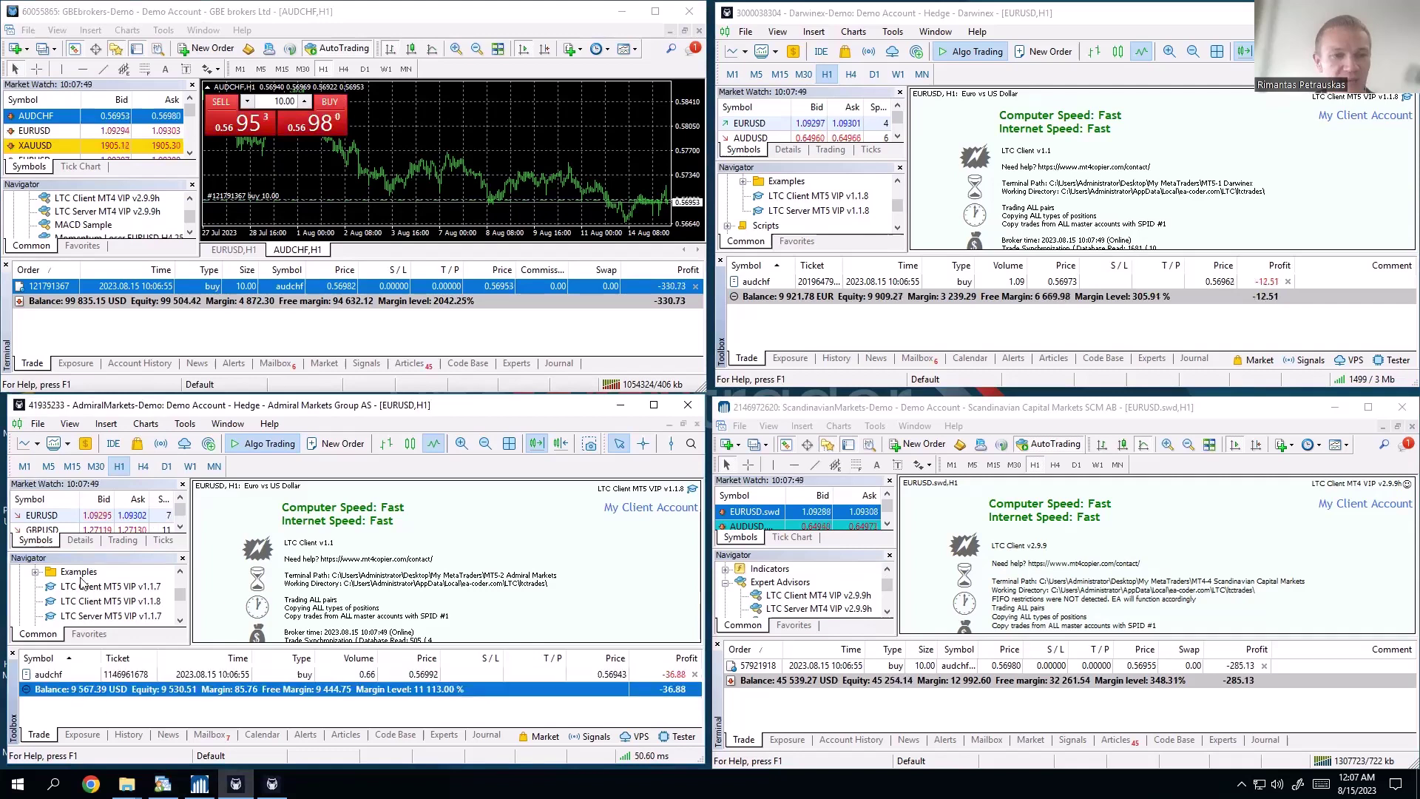
left_click(222, 690)
left_click(348, 675)
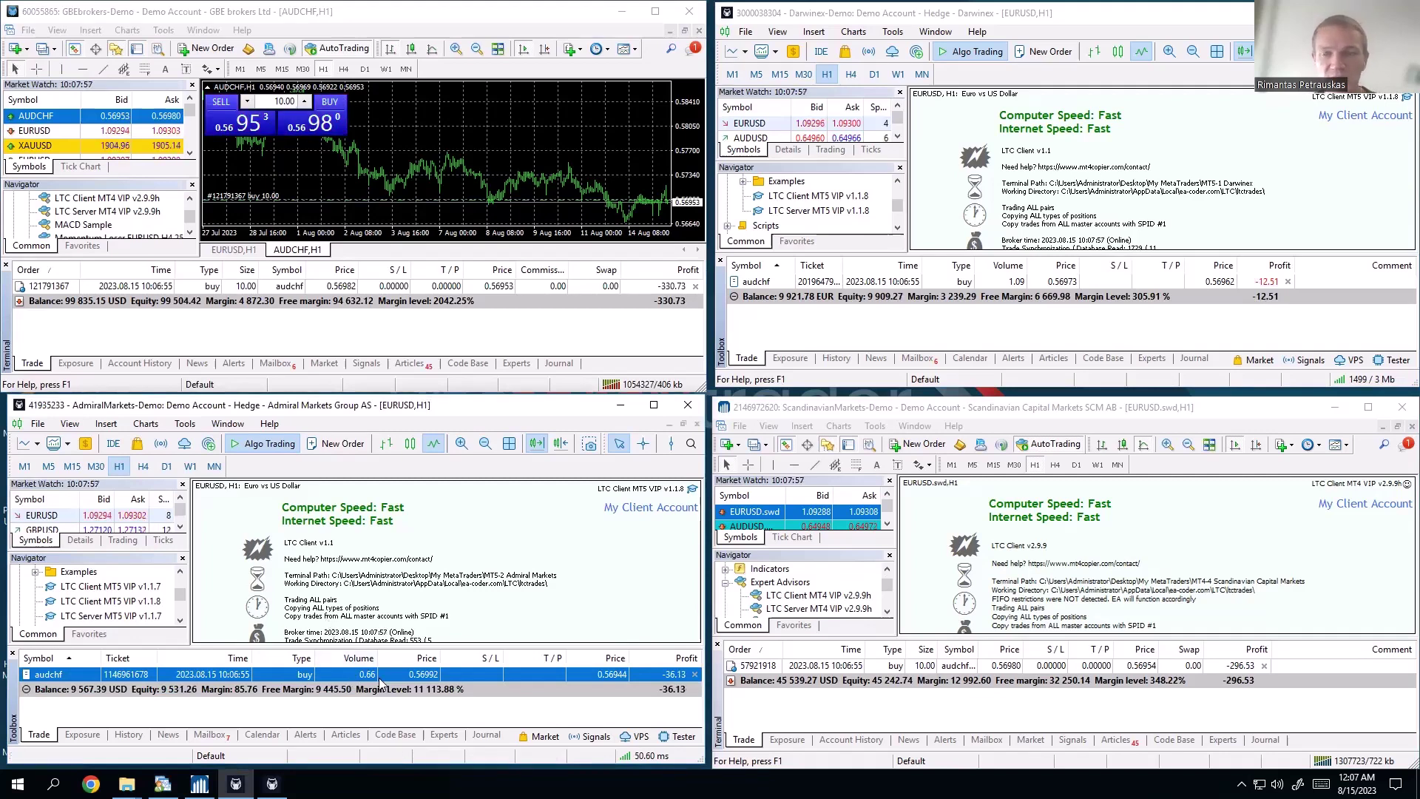
mouse_move(379, 682)
Buy 1.00 lot of AUDCHF on the master and check the copies in Admiral and Scandinavian terminals.
left_click(286, 101)
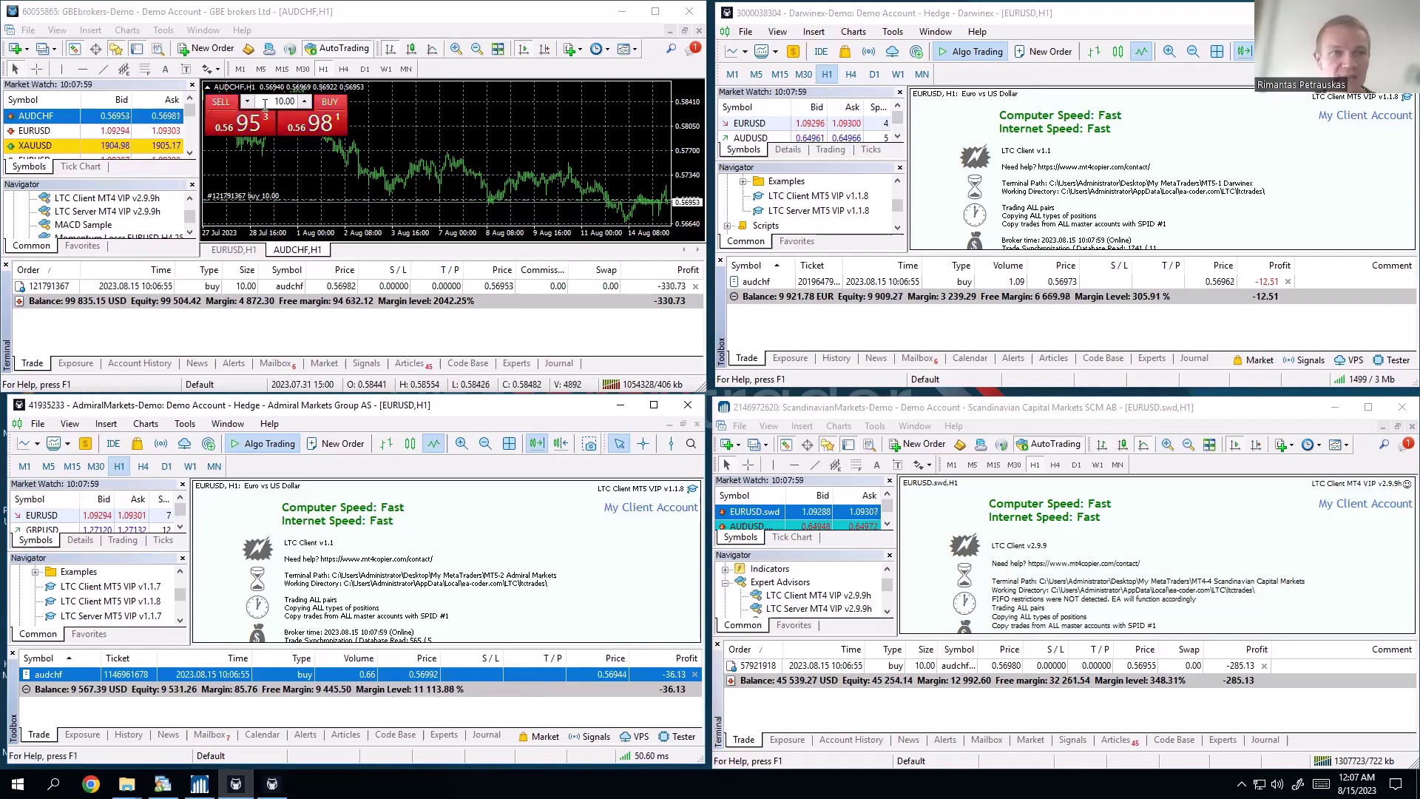
key("BackSpace")
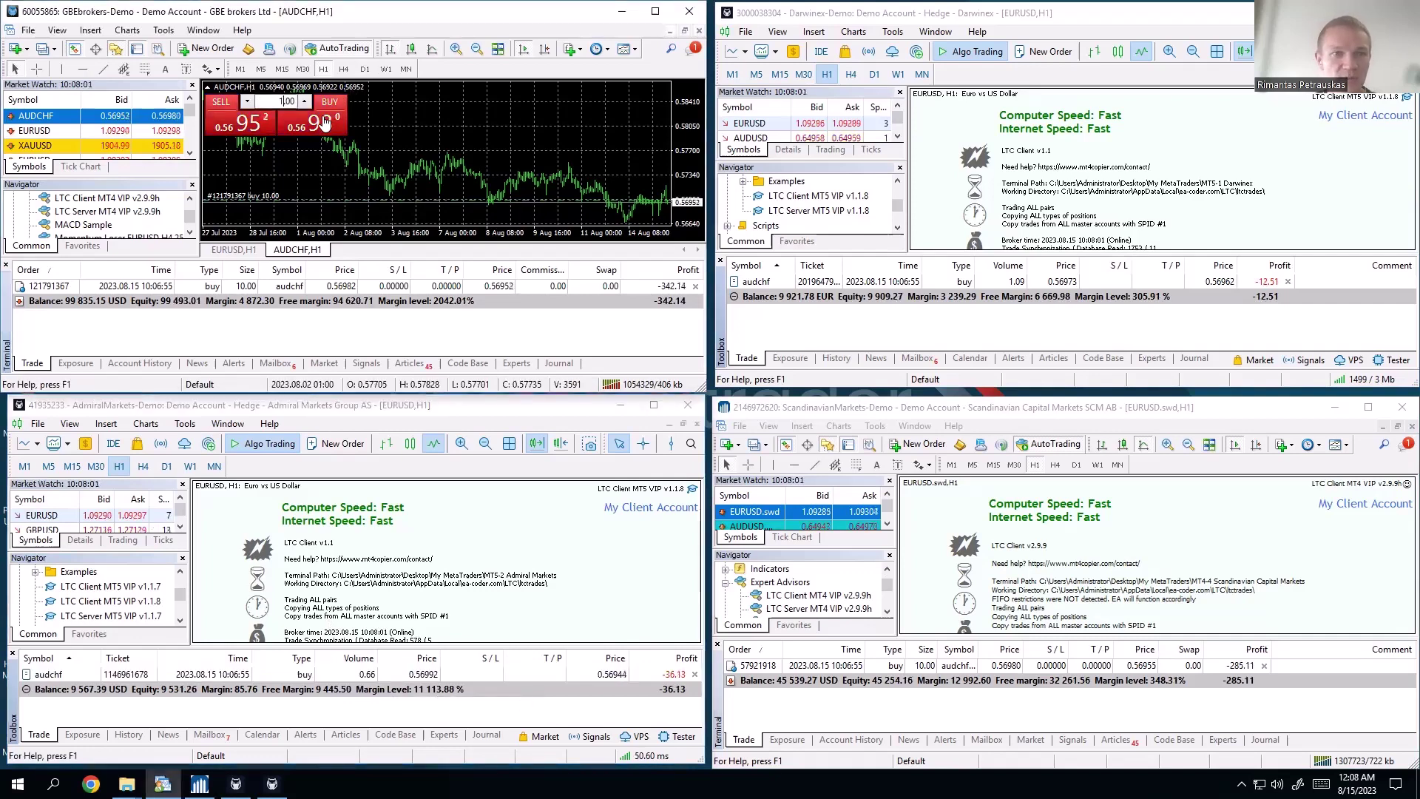
left_click(330, 101)
left_click(353, 689)
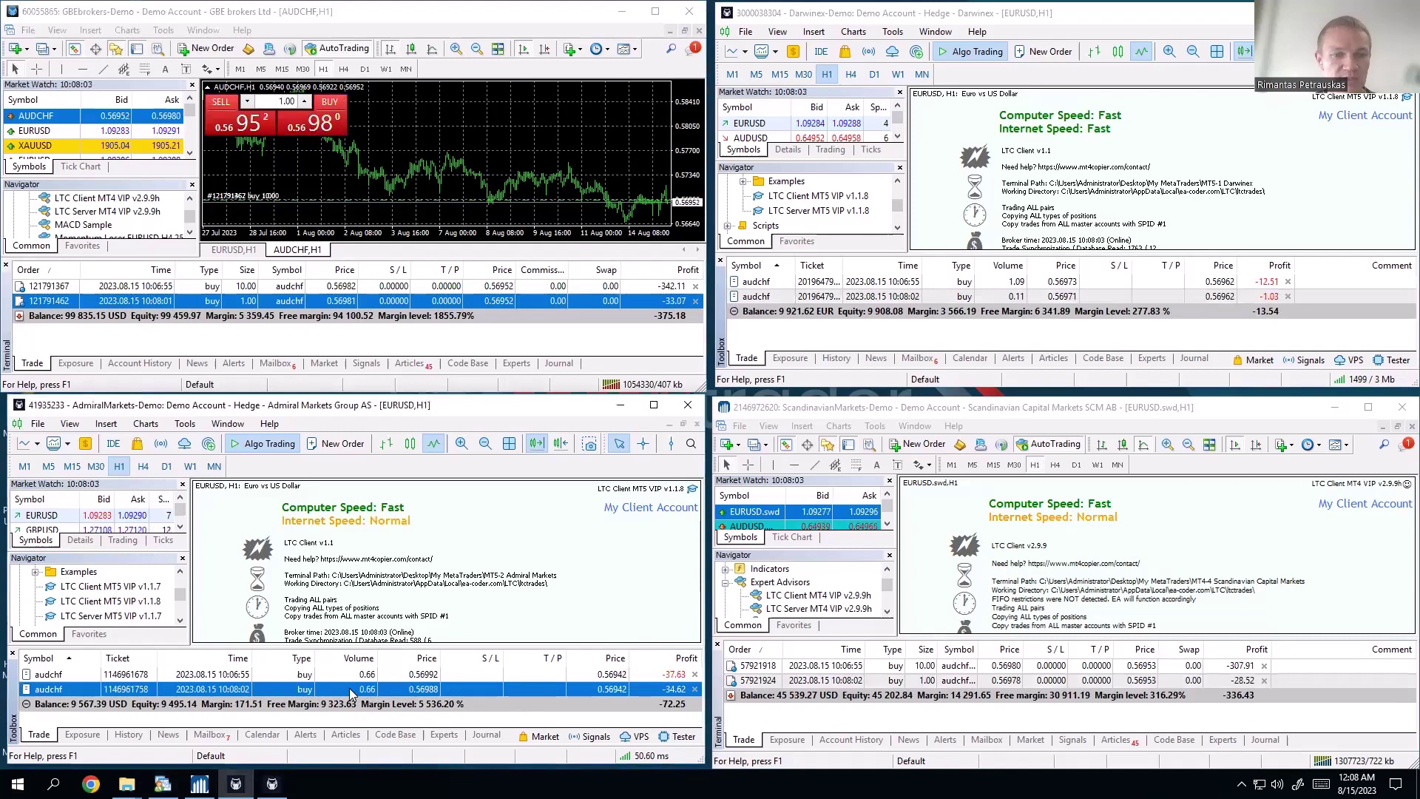
left_click(908, 679)
mouse_move(909, 668)
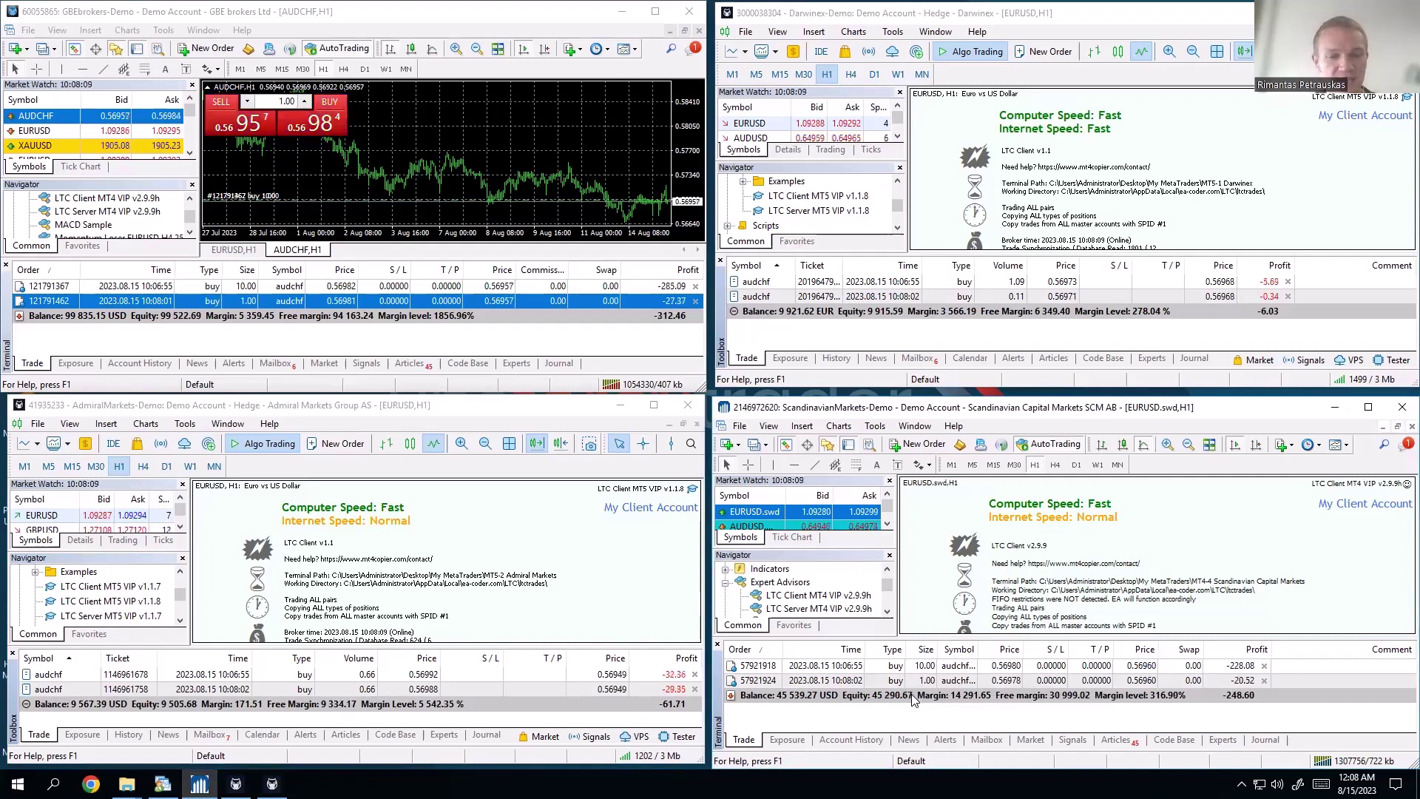
left_click(914, 680)
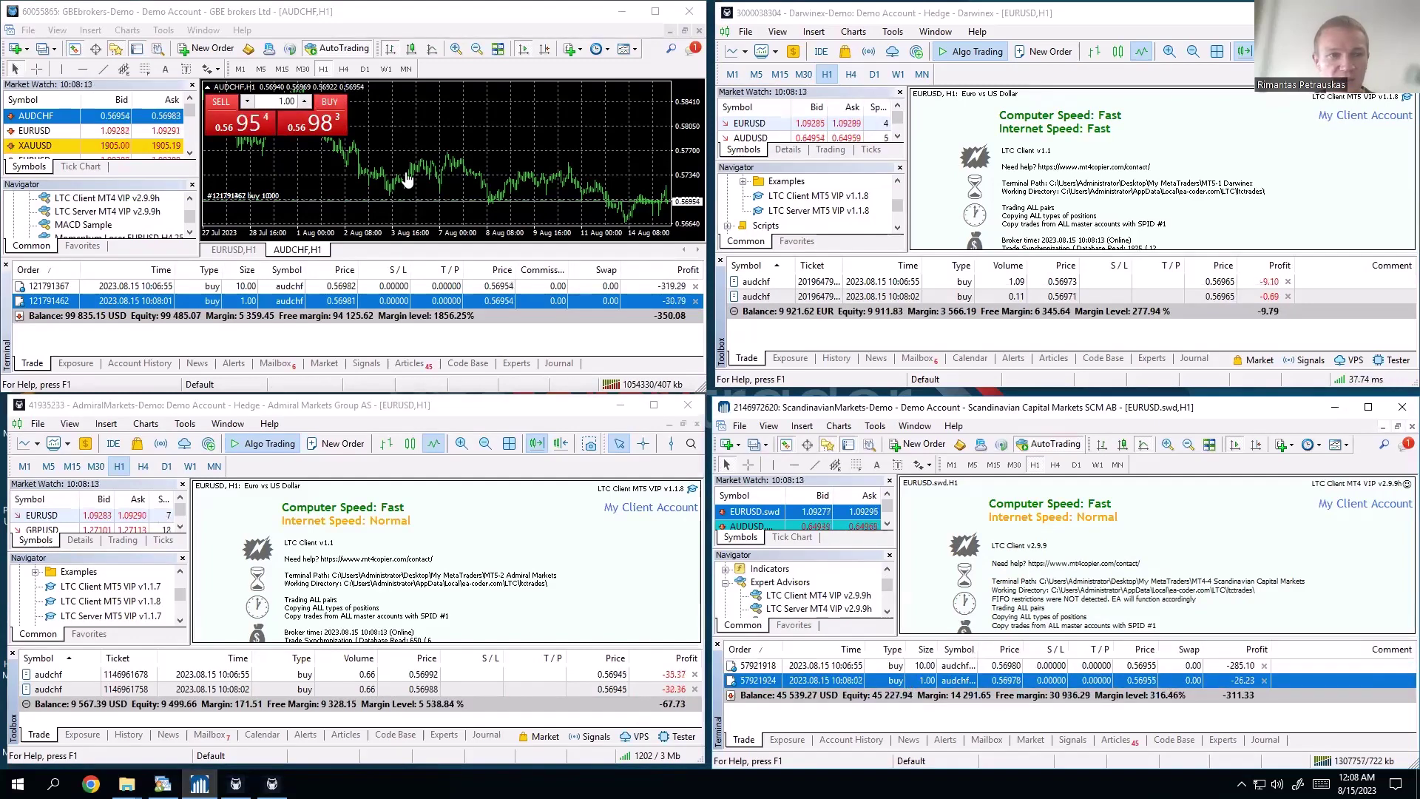
Buy 3.00 lots of AUDCHF on the master and check the 3.00-lot copy in Scandinavian Markets.
left_click(405, 79)
type("3")
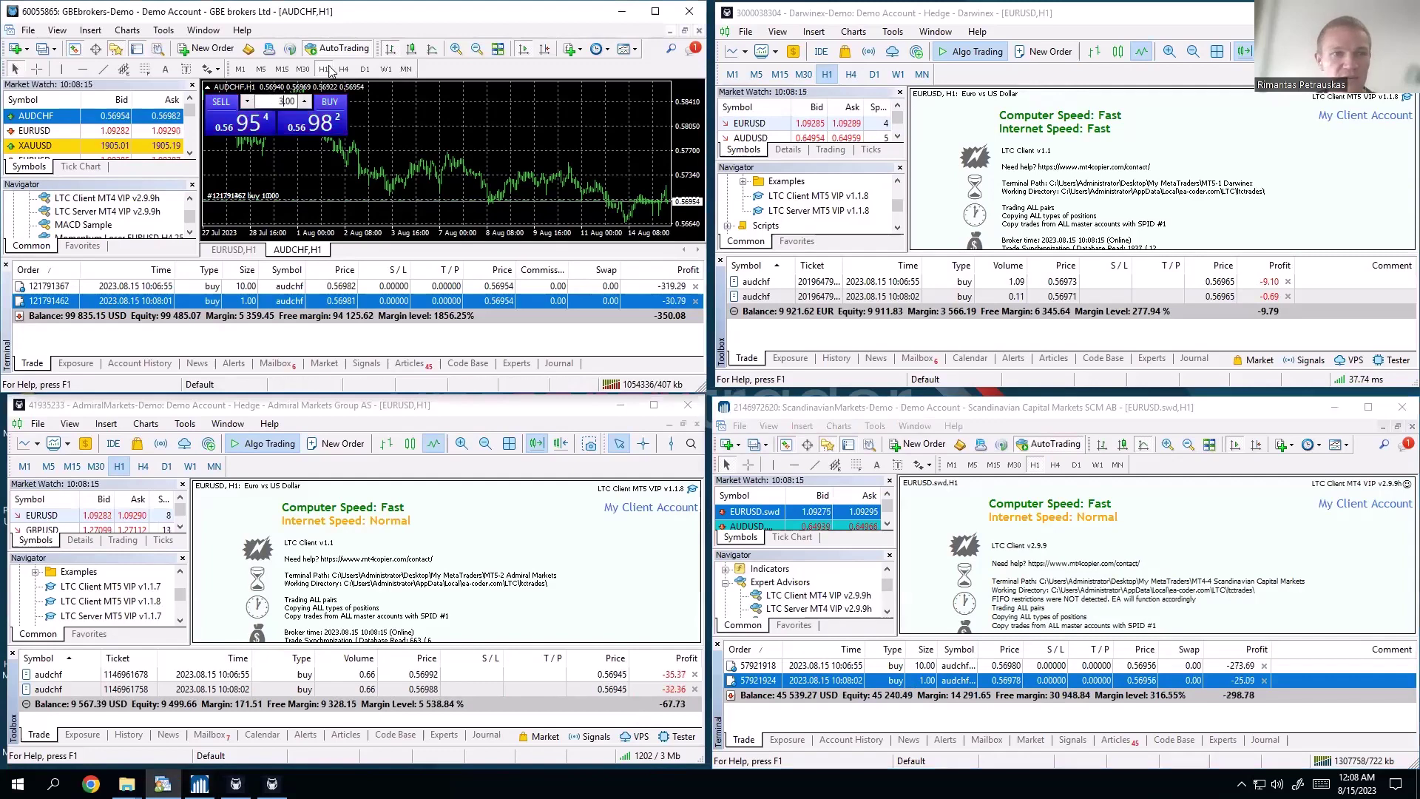
left_click(323, 125)
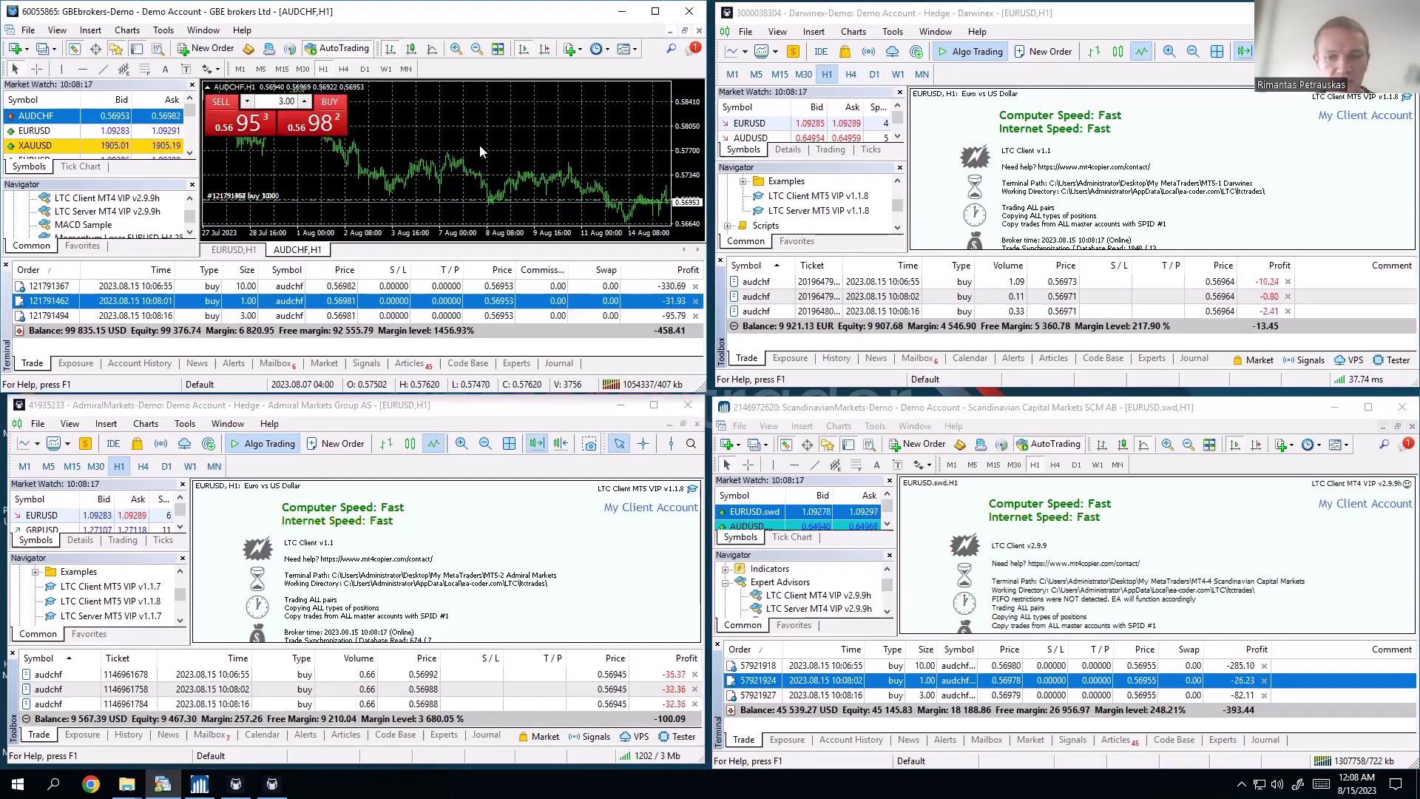
left_click(903, 695)
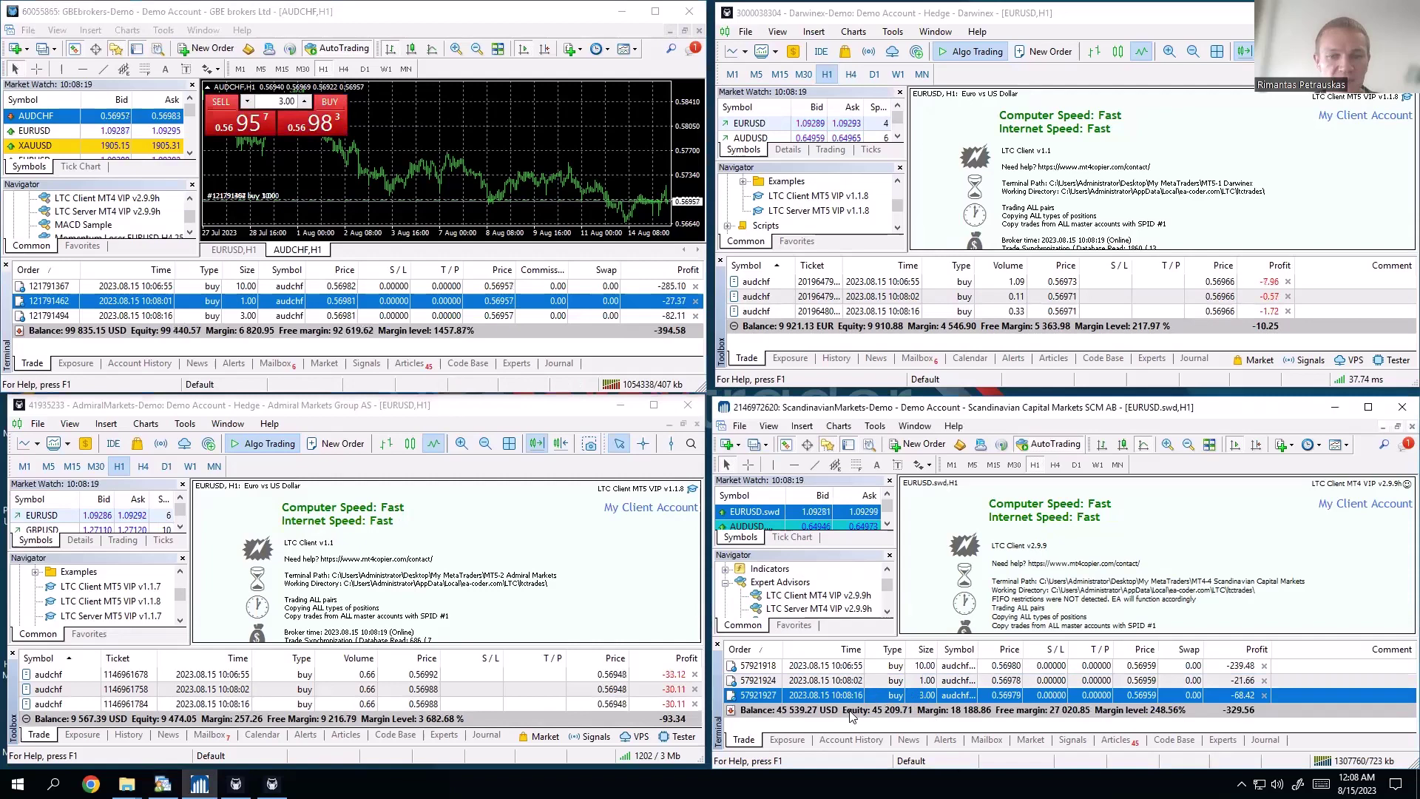
left_click(782, 712)
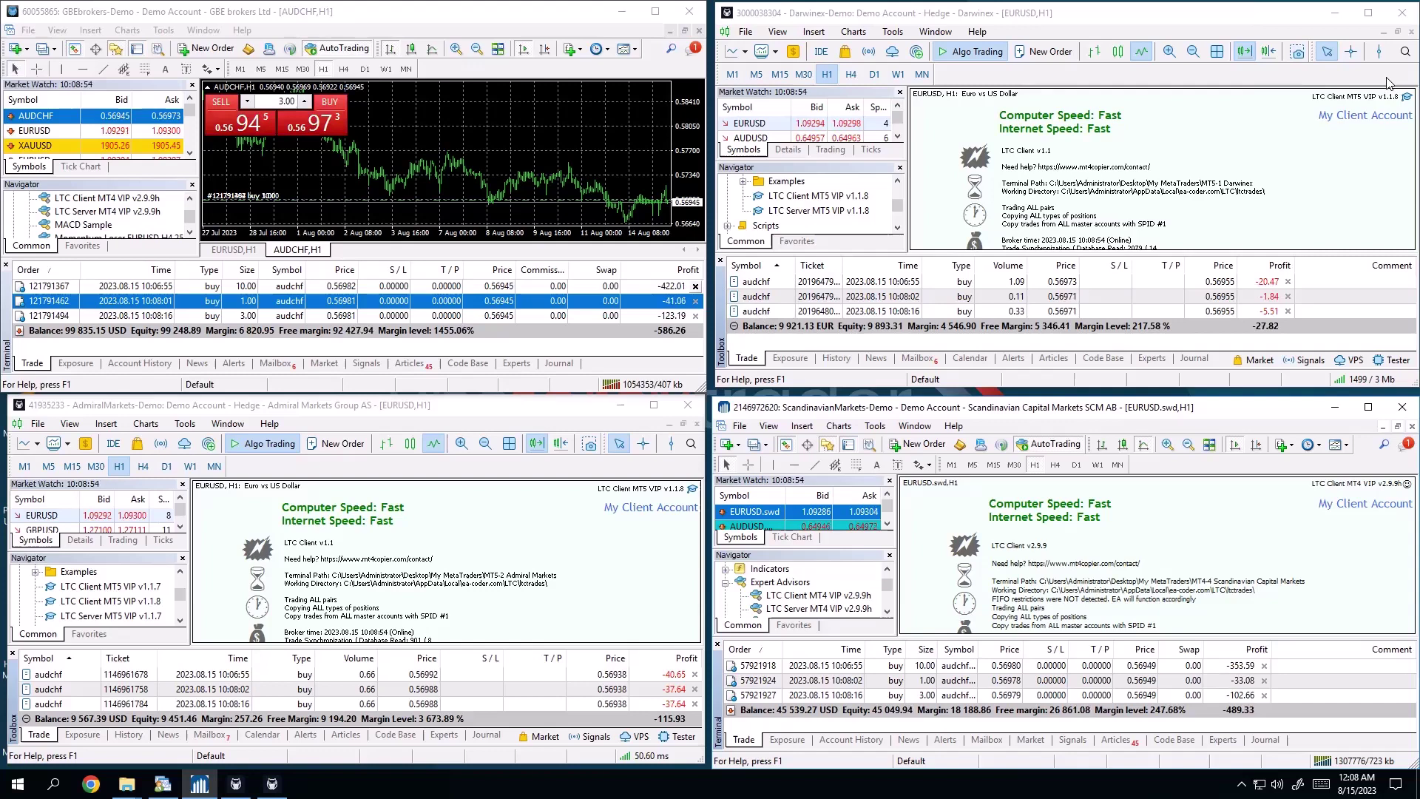
Set the Darwinex LTC Client copier's Money Management Mode to Multiply by X with value 0.5.
left_click(1407, 96)
scroll(1120, 190, "down", 2)
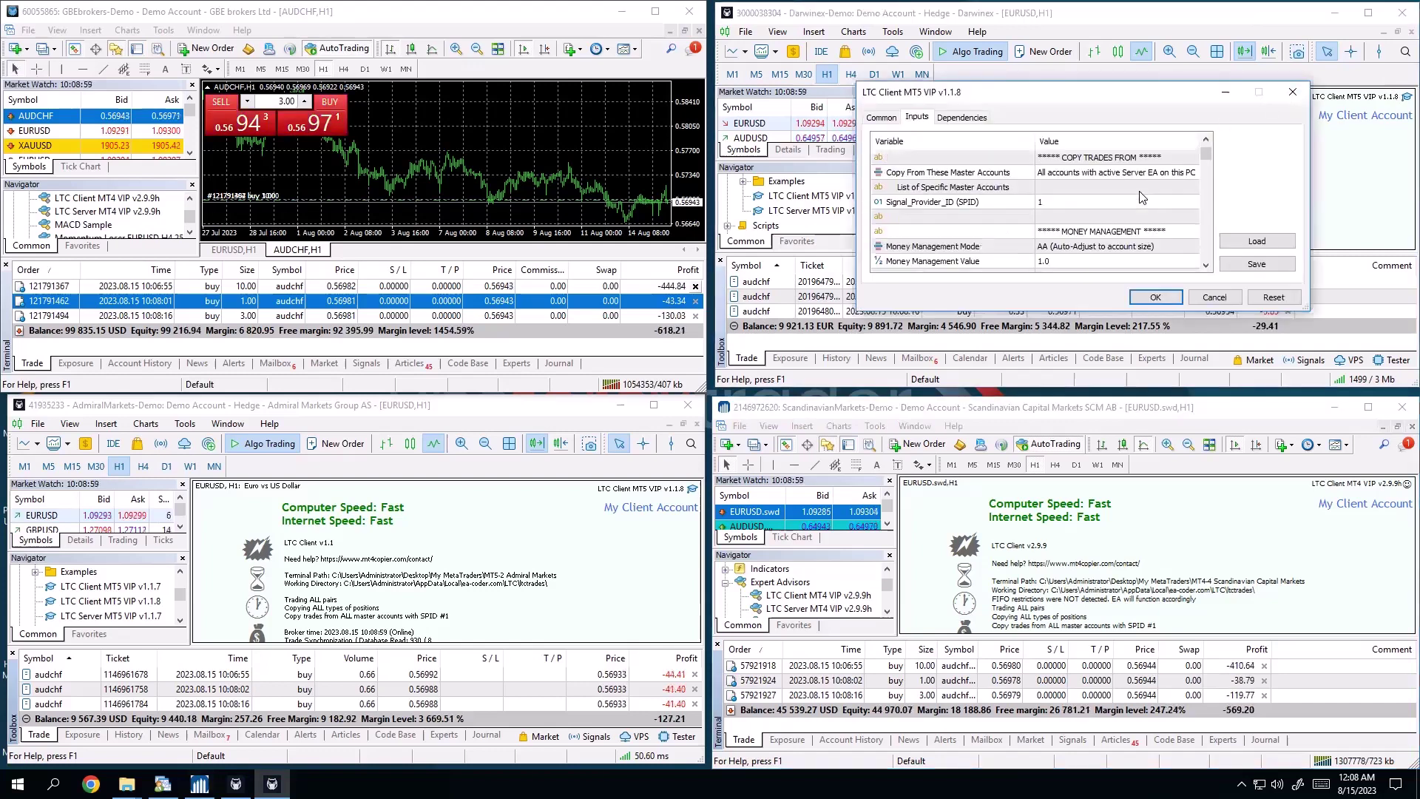
left_click(1110, 208)
left_click(1110, 209)
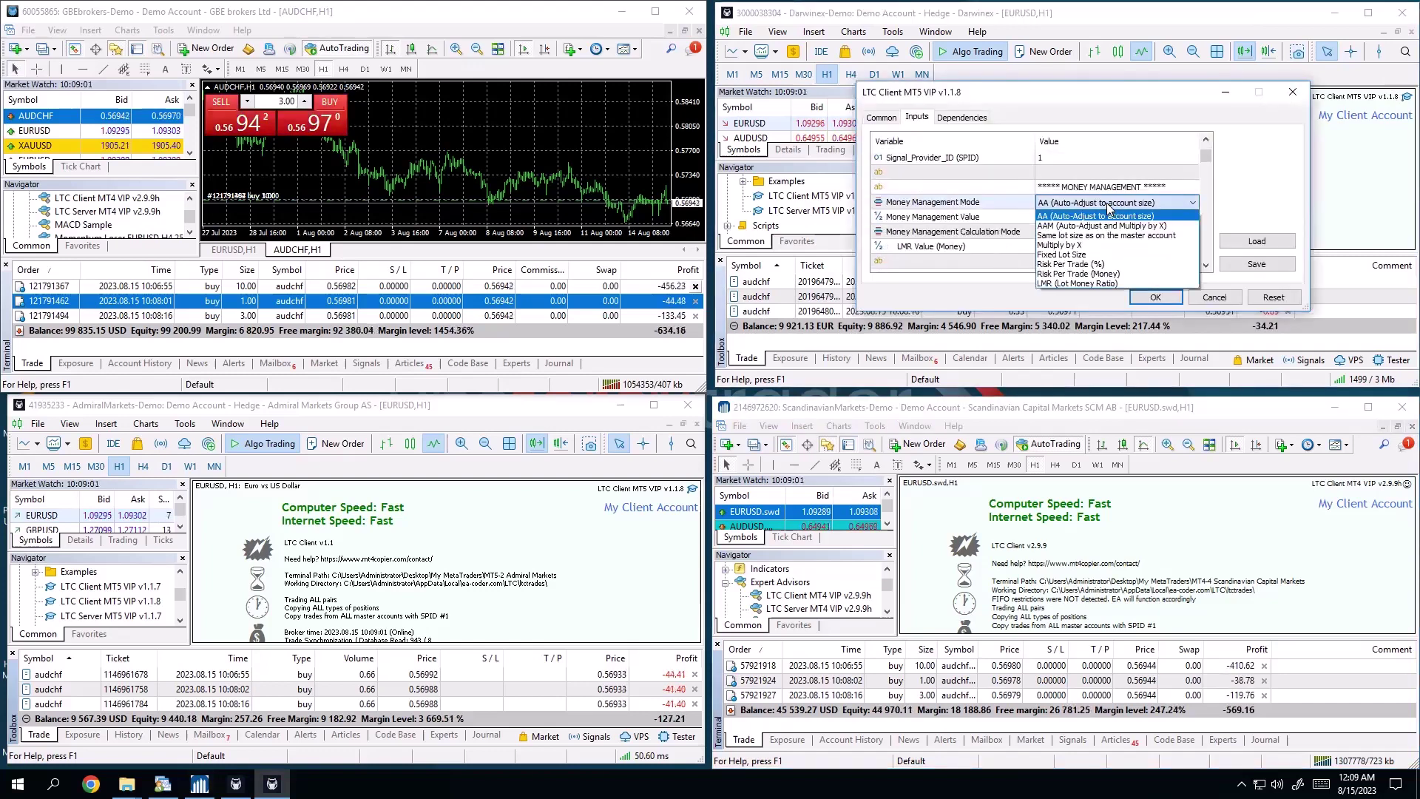
left_click(1067, 245)
double_click(1065, 217)
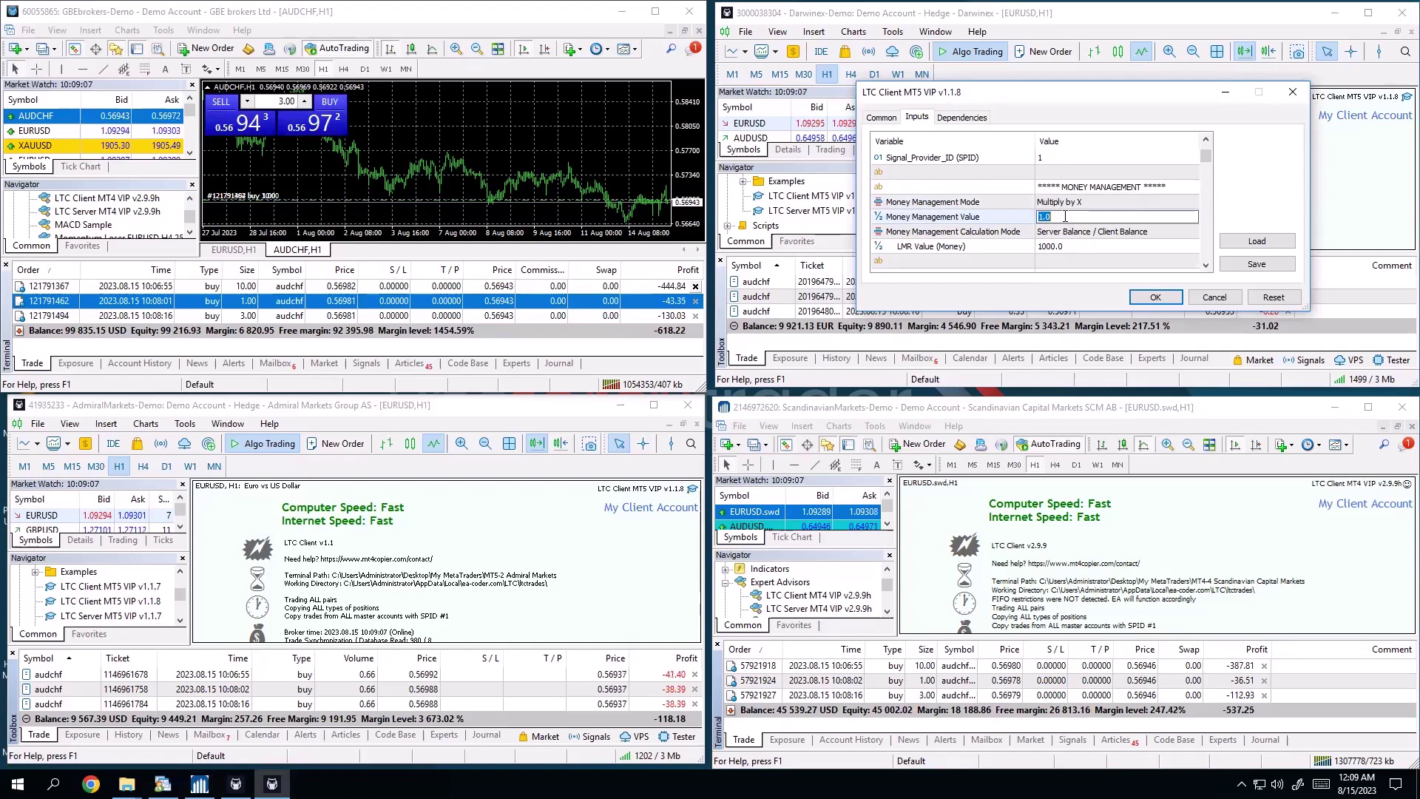
type("0.5")
key("Return")
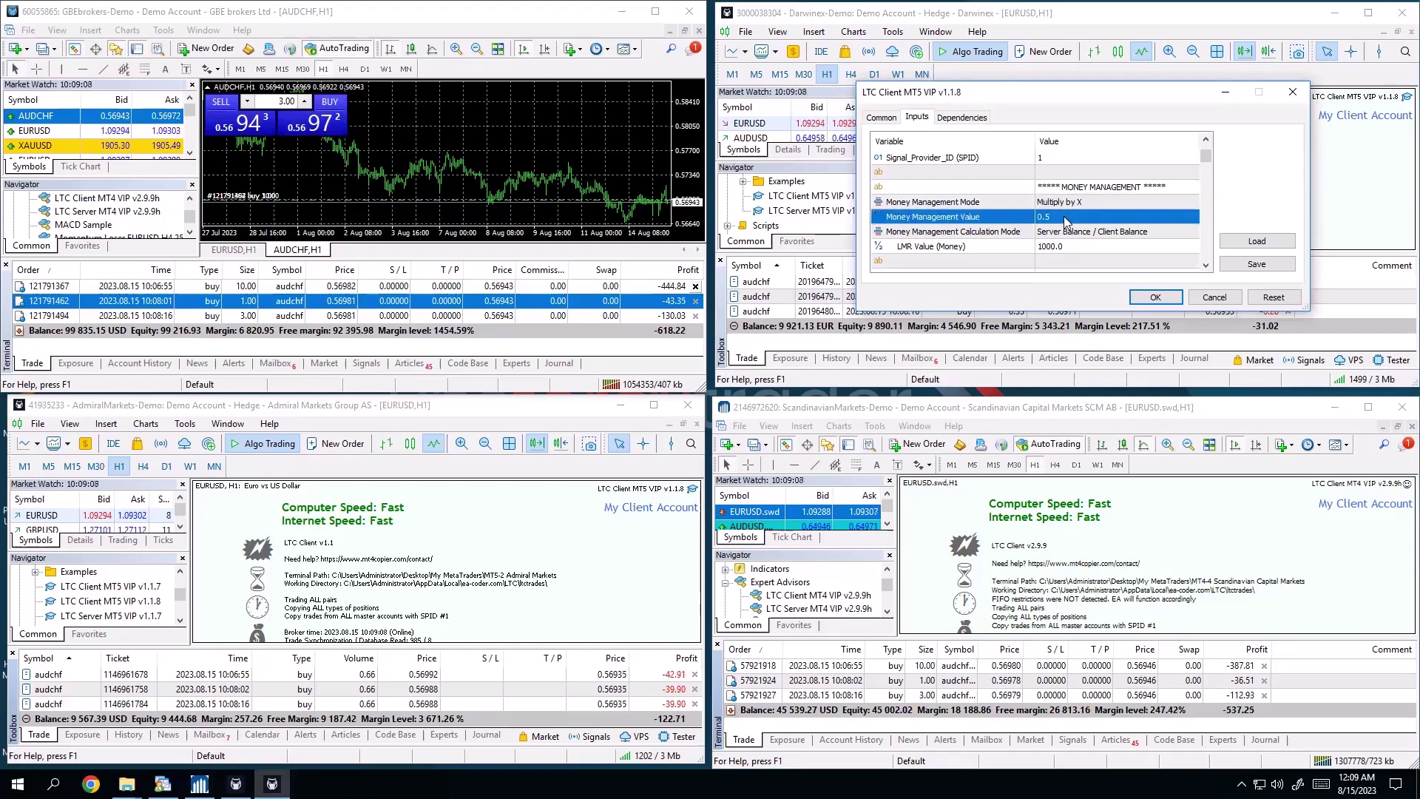
left_click(1155, 298)
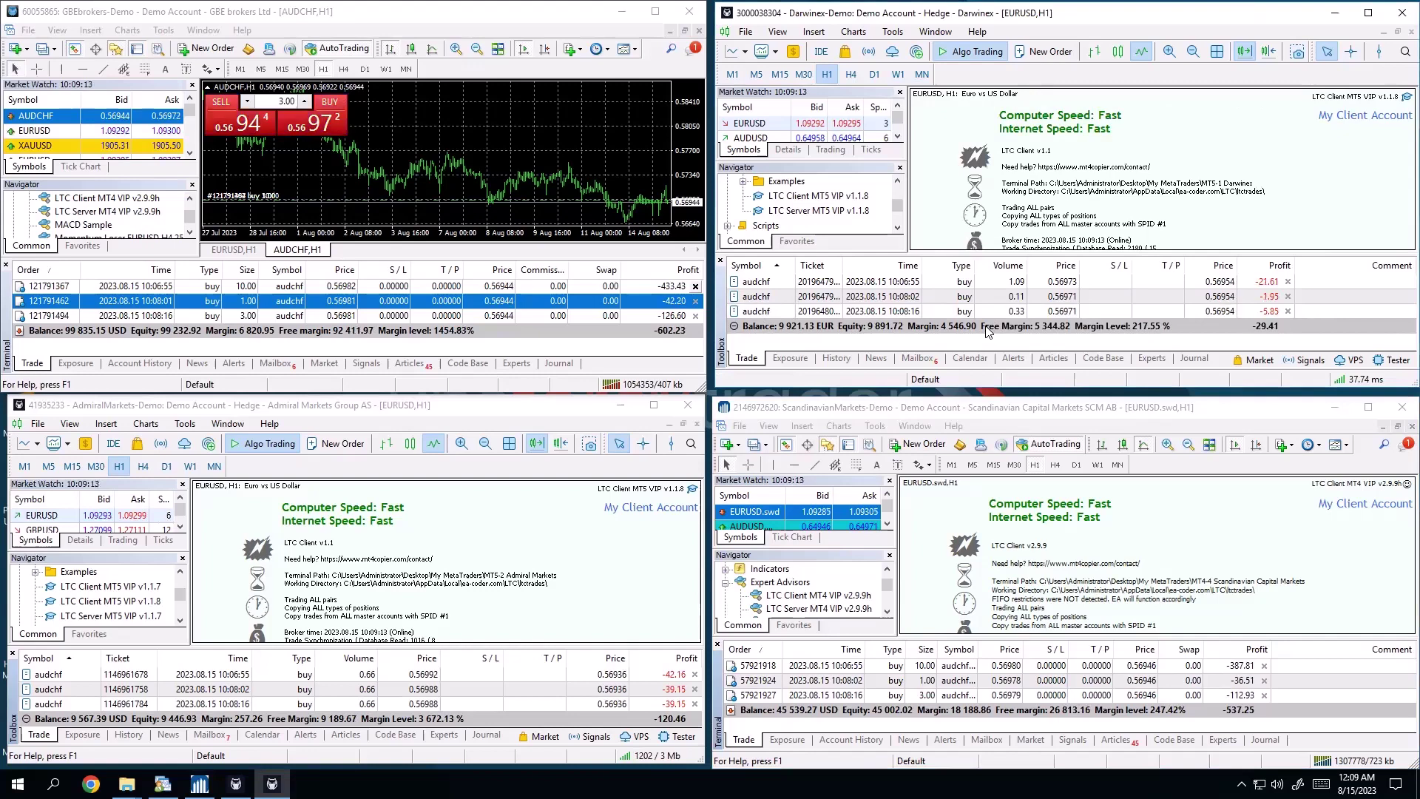
Open a 2.00-lot AUDCHF sell from the master's GBE one-click panel.
left_click(274, 101)
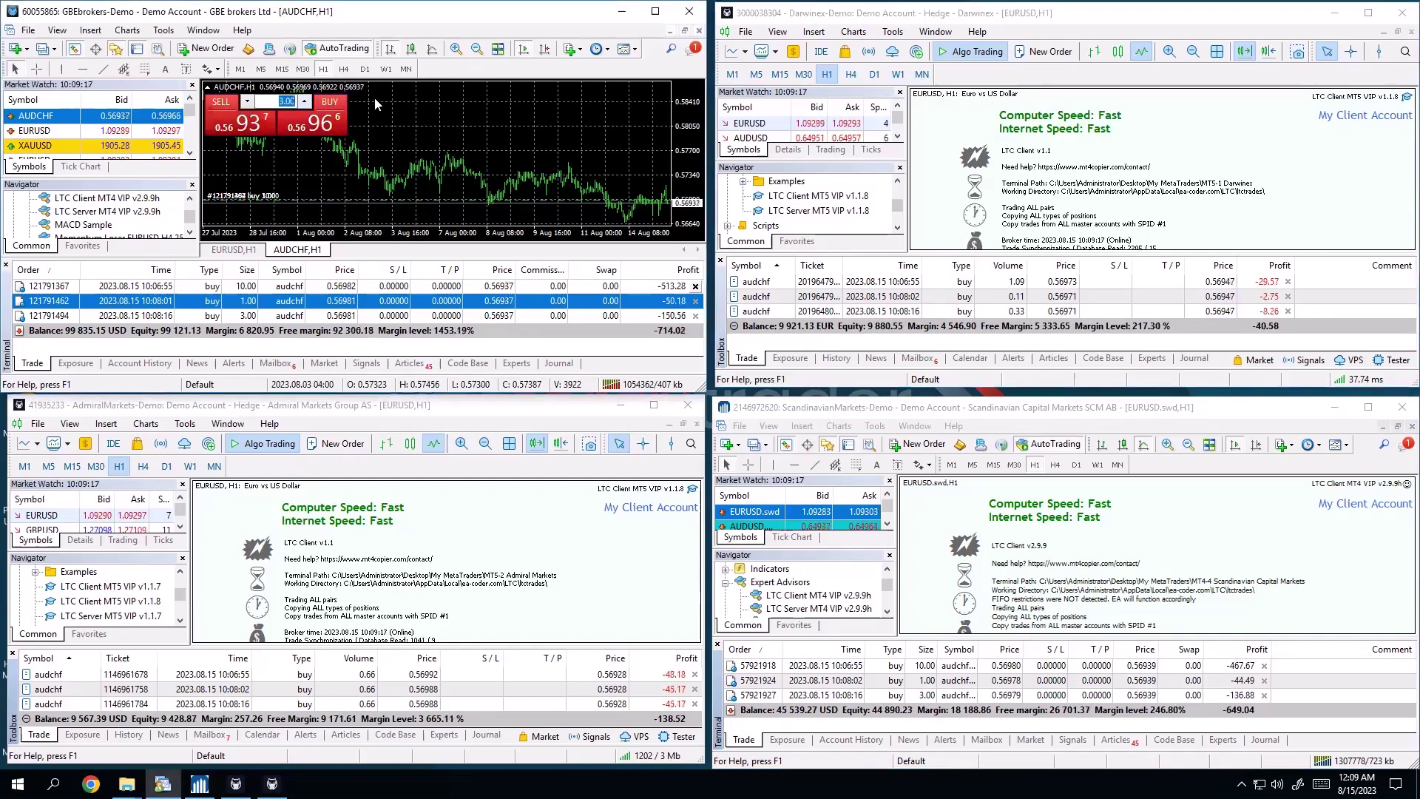
type("2")
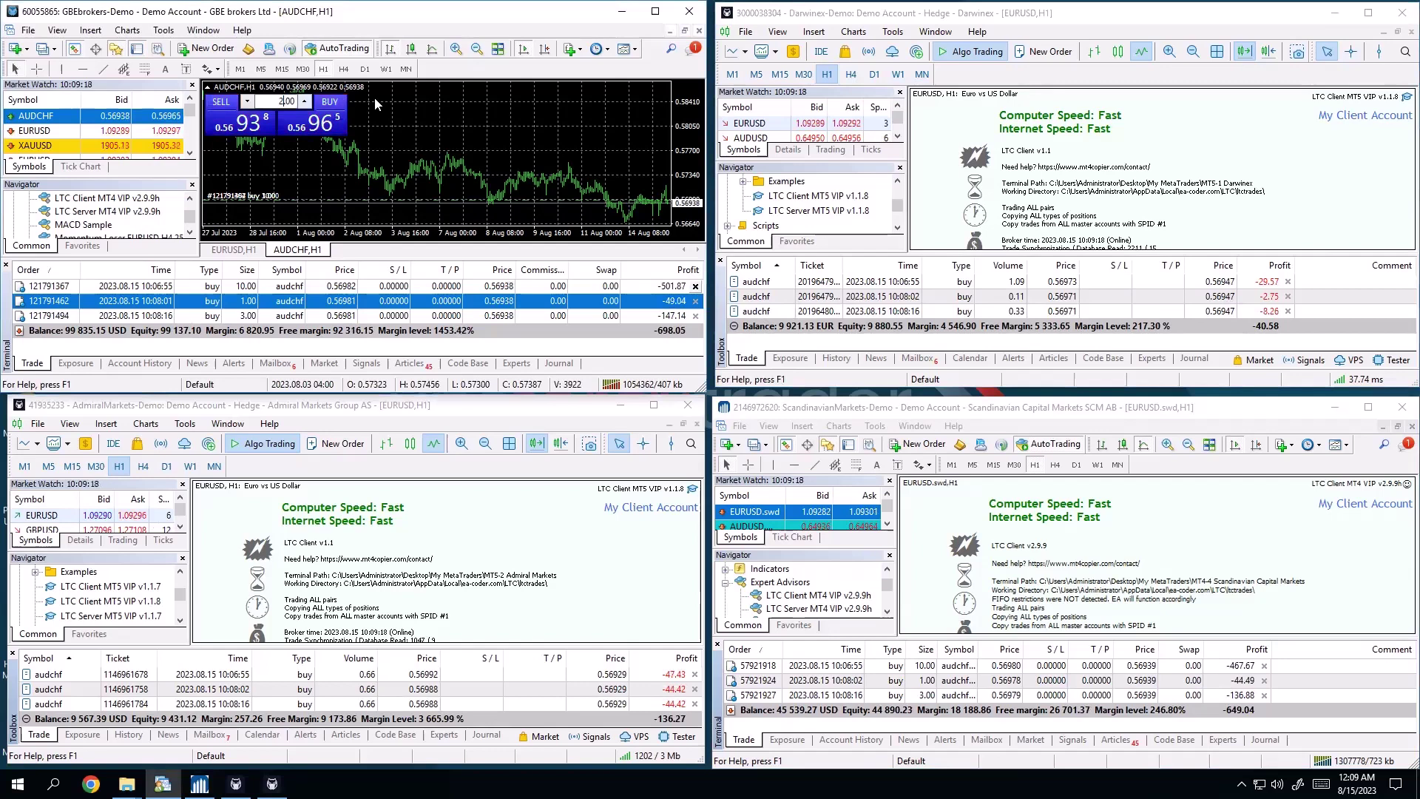
left_click(248, 126)
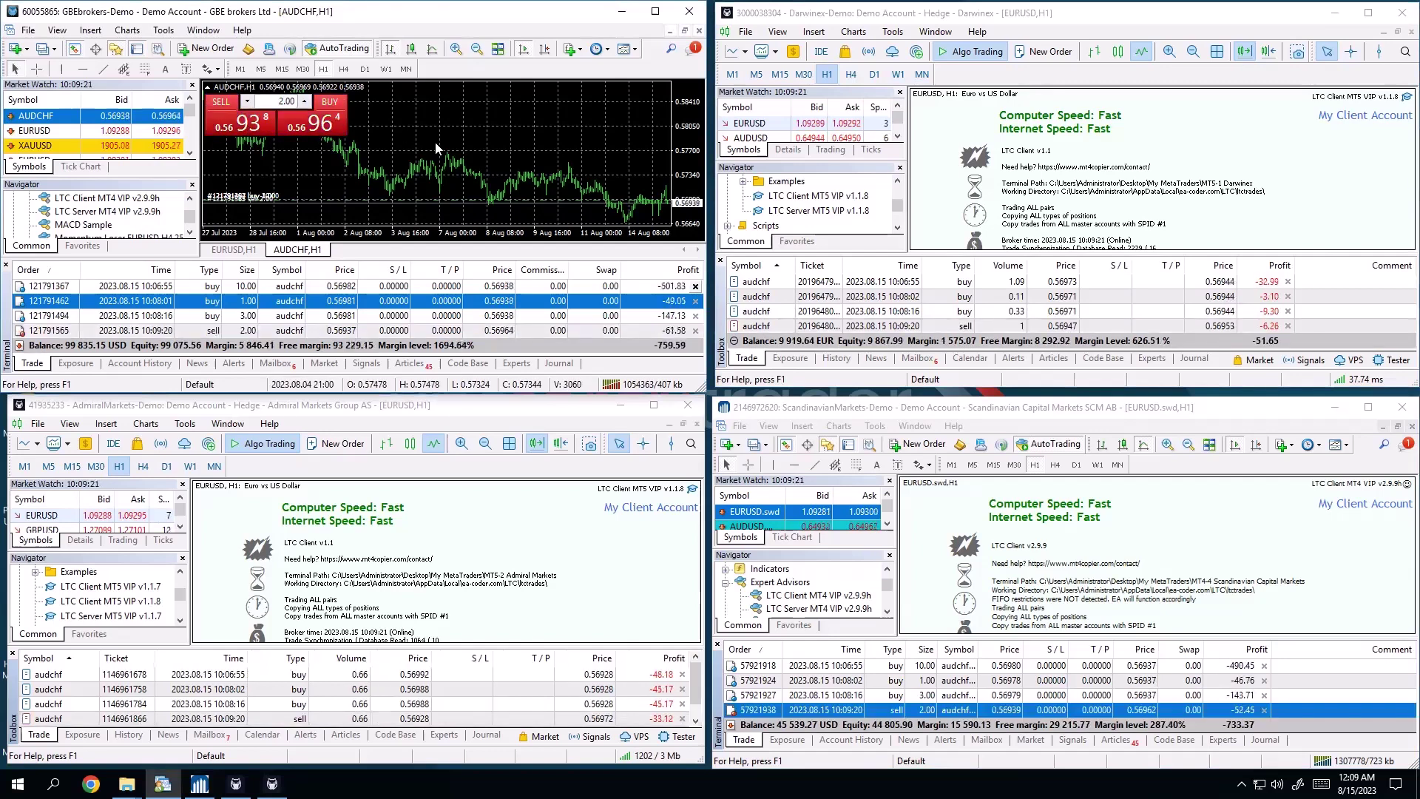
Inspect the copied sell trades in the Darwinex and Admiral Markets terminals.
left_click(998, 325)
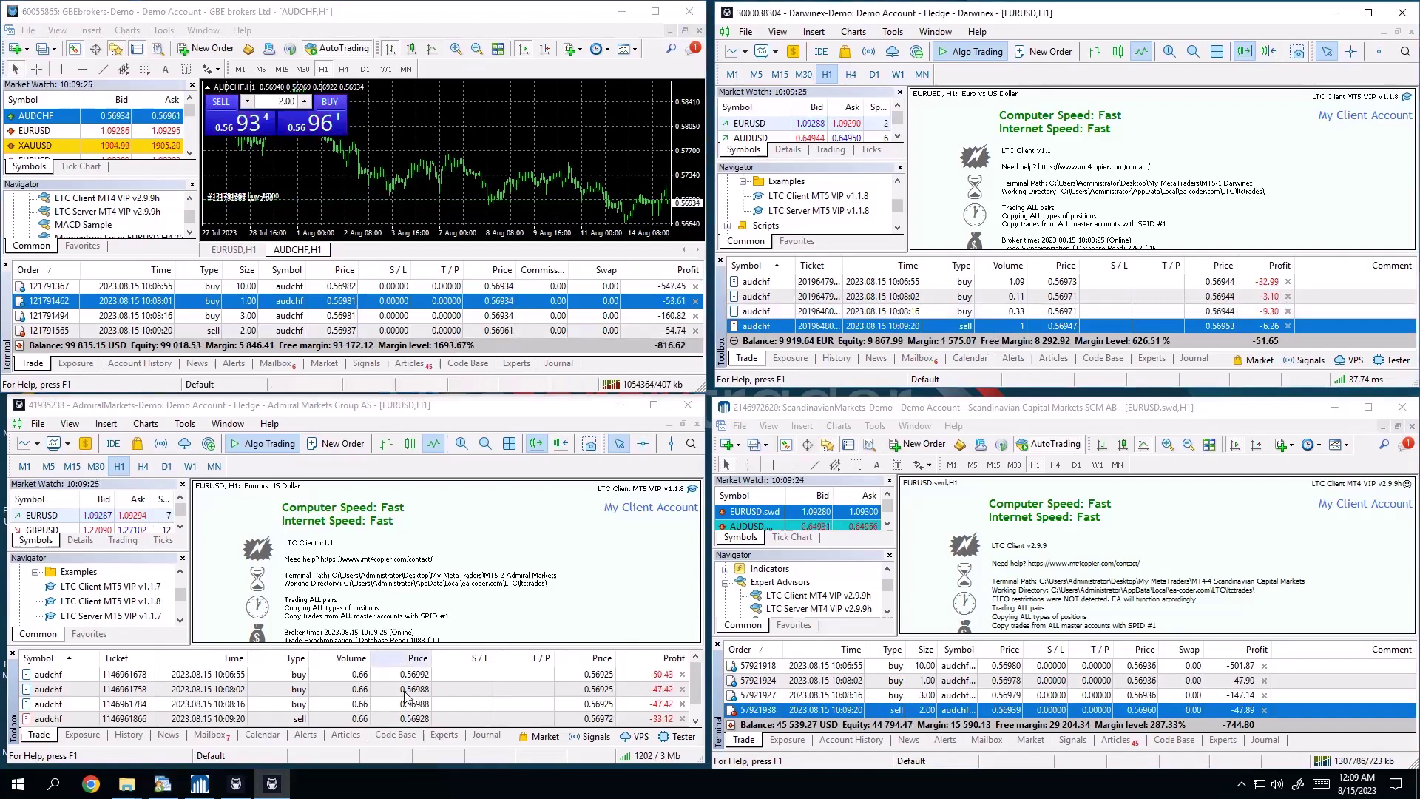
left_click(363, 689)
left_click(357, 703)
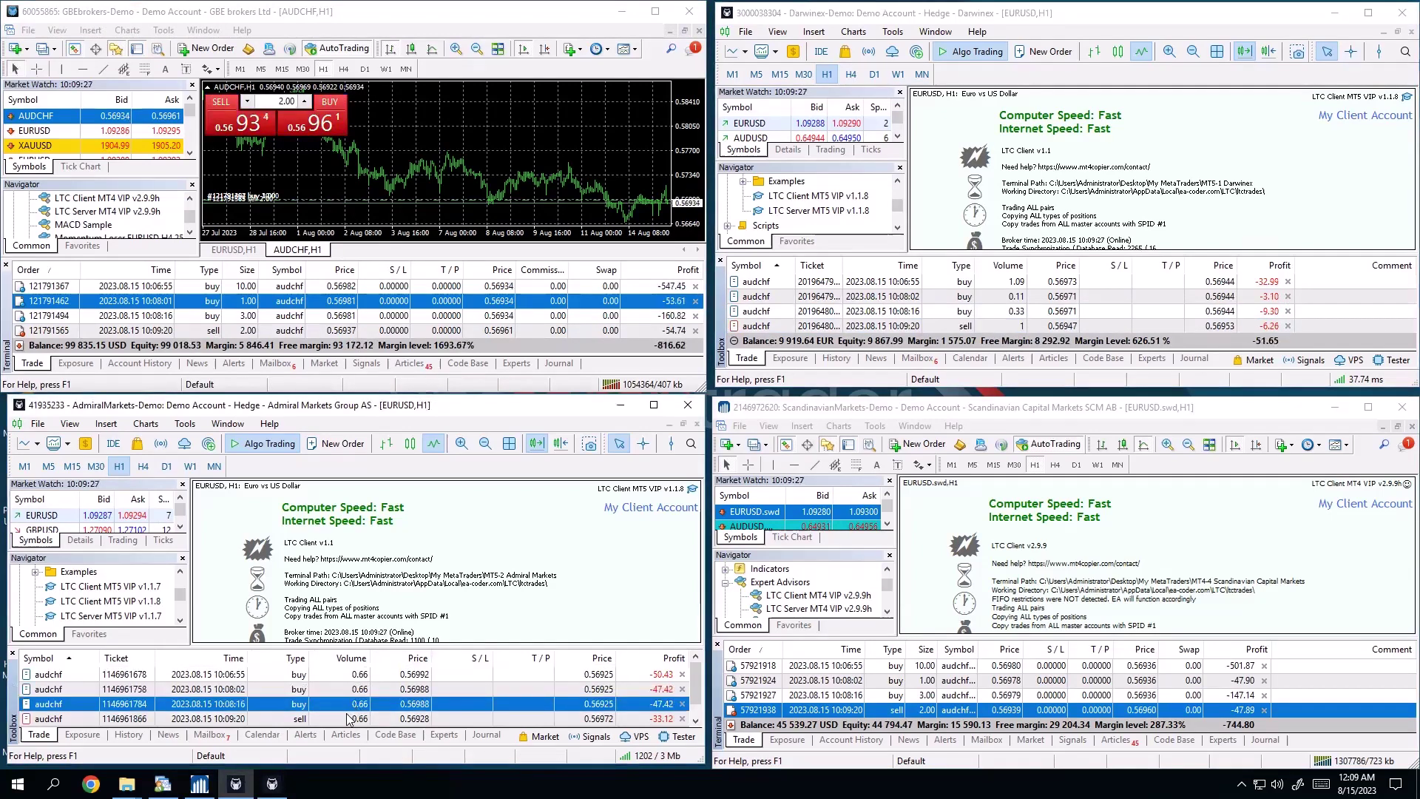
left_click(357, 718)
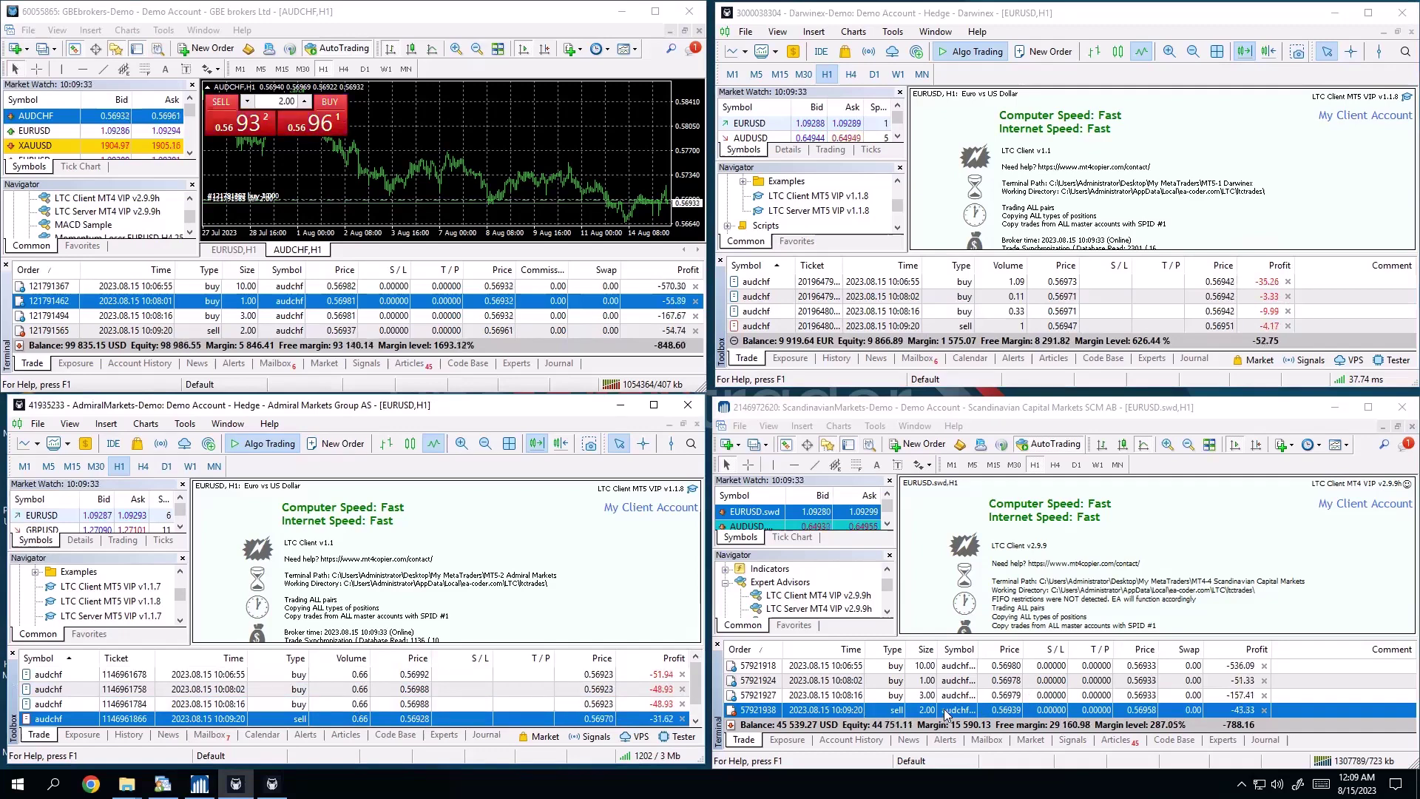
left_click(1407, 483)
scroll(752, 412, "down", 1)
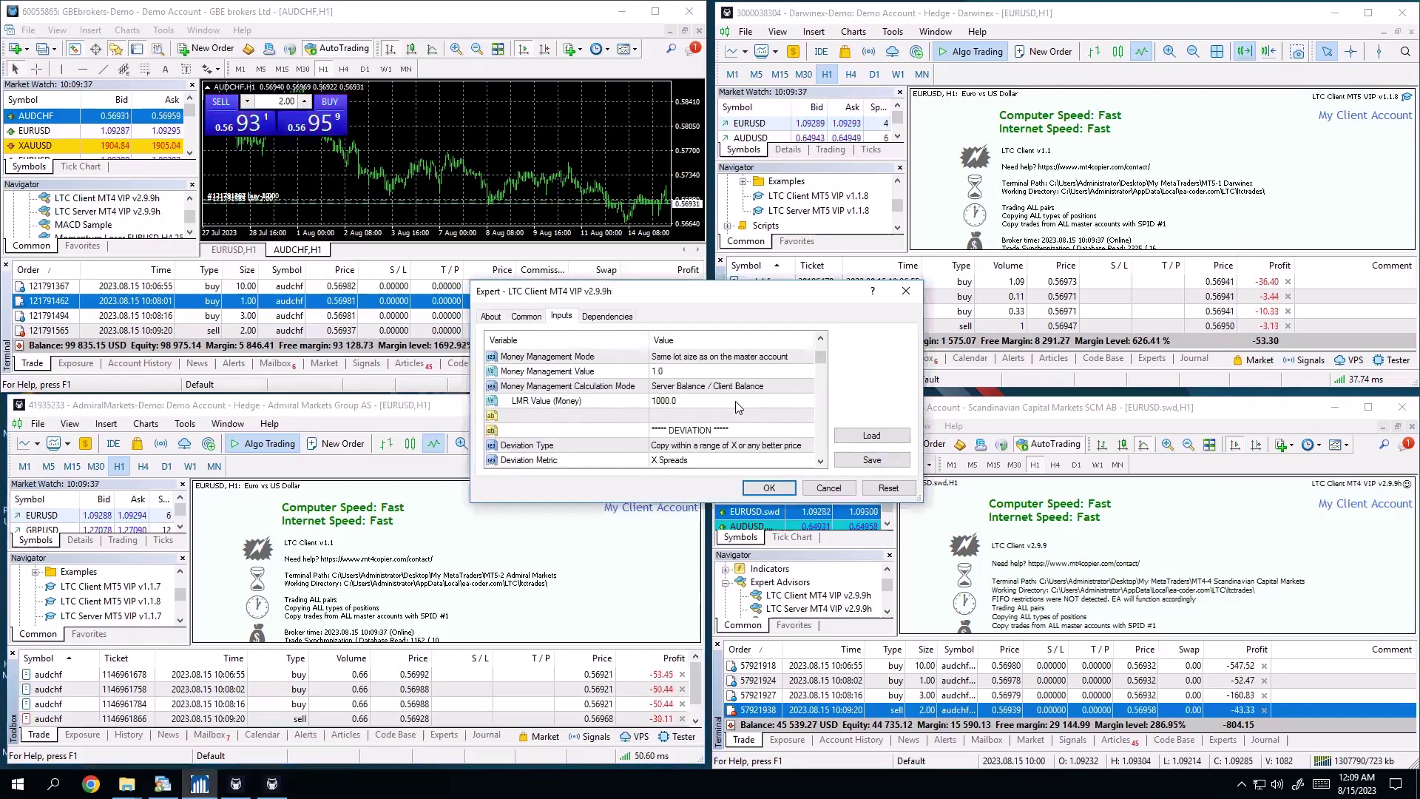
scroll(732, 406, "up", 1)
left_click(905, 295)
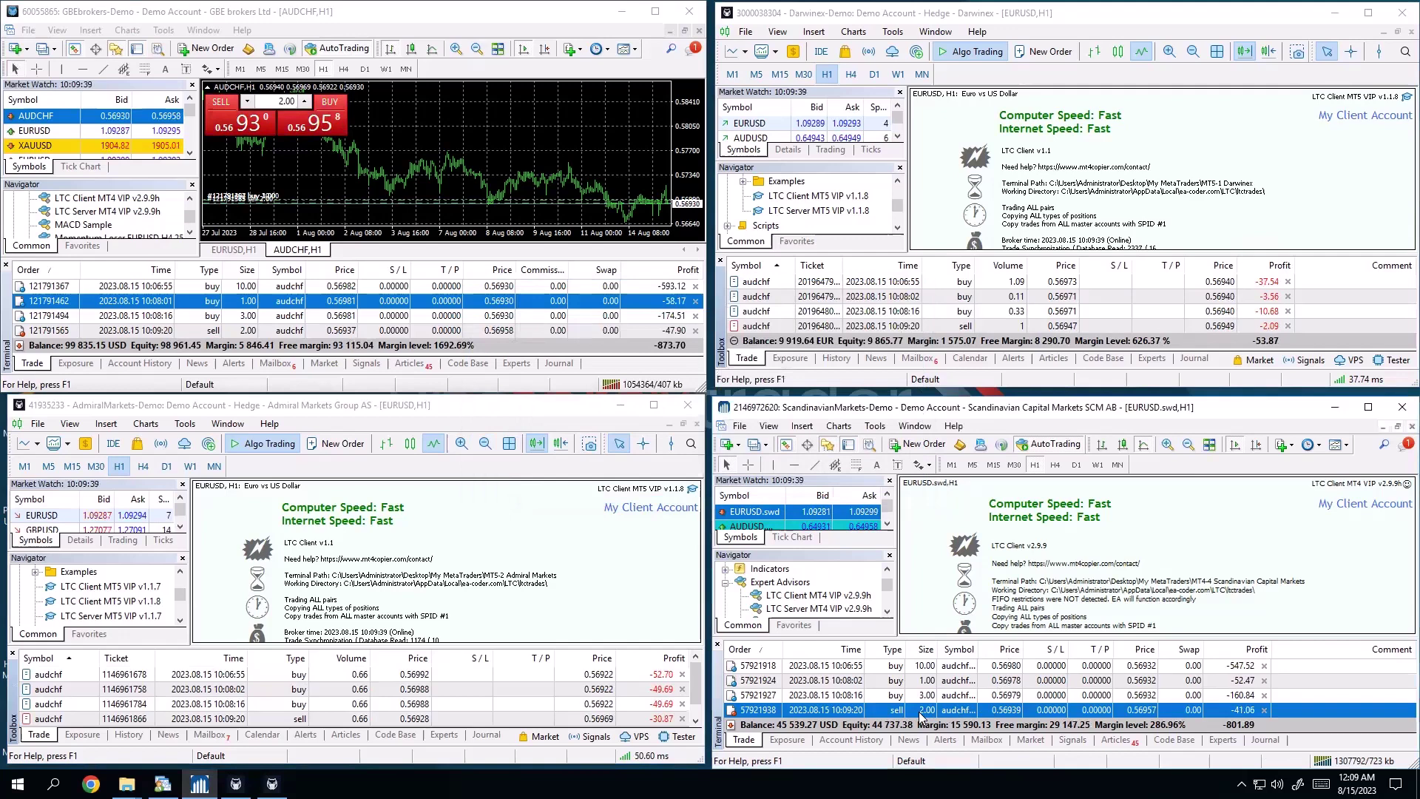
left_click(305, 330)
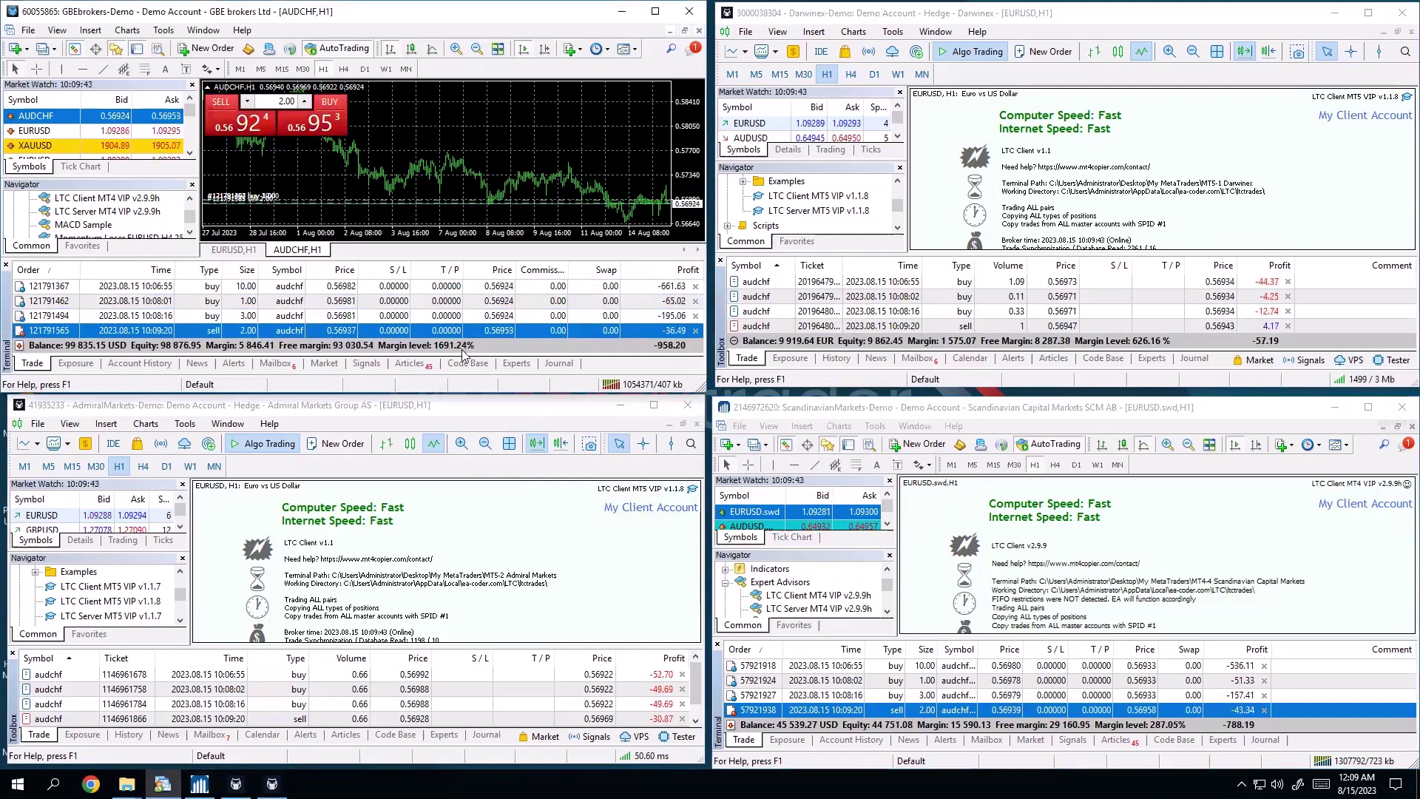